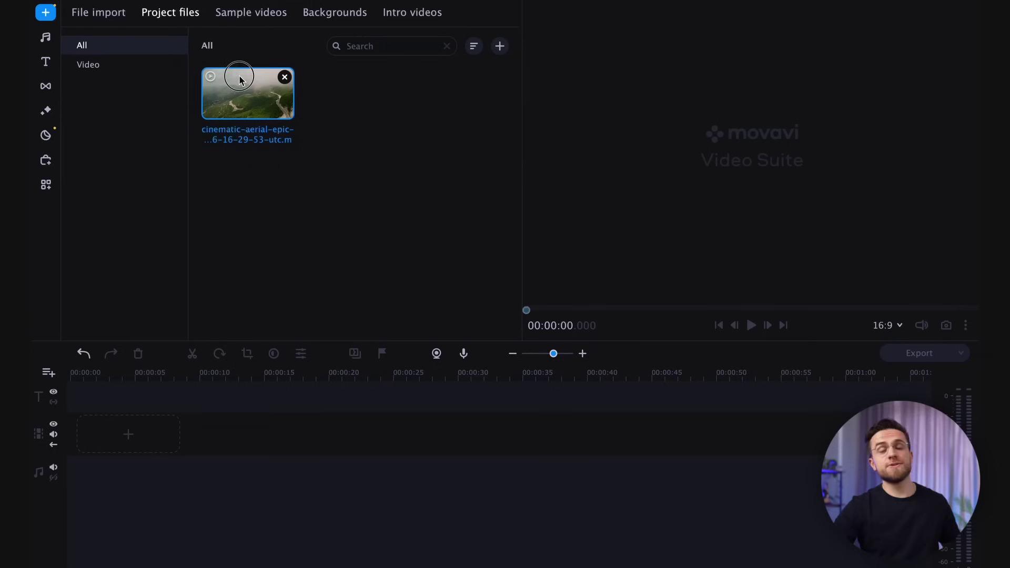
Step: Place the aerial clip on the timeline, add two video tracks, and drop a black background clip on top
{"action": "left_click_drag", "start_coordinate": [80, 420], "coordinate": [80, 424]}
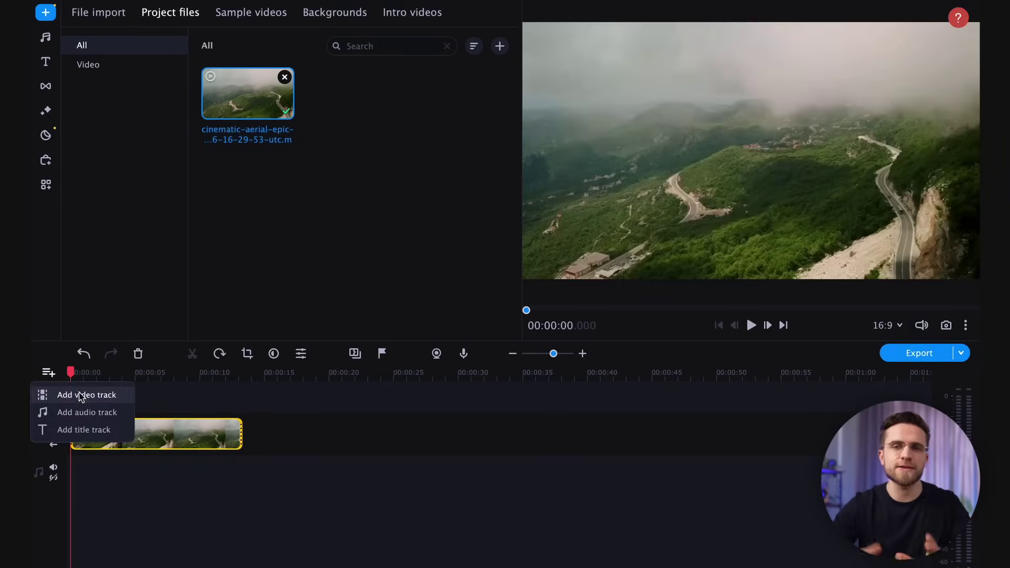
{"action": "left_click", "coordinate": [81, 395]}
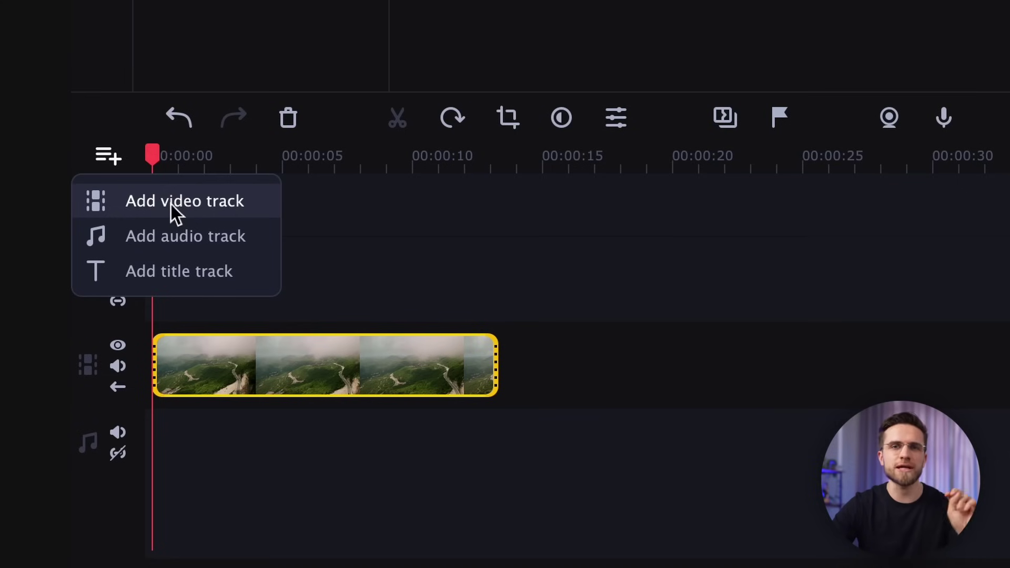
{"action": "left_click", "coordinate": [81, 395]}
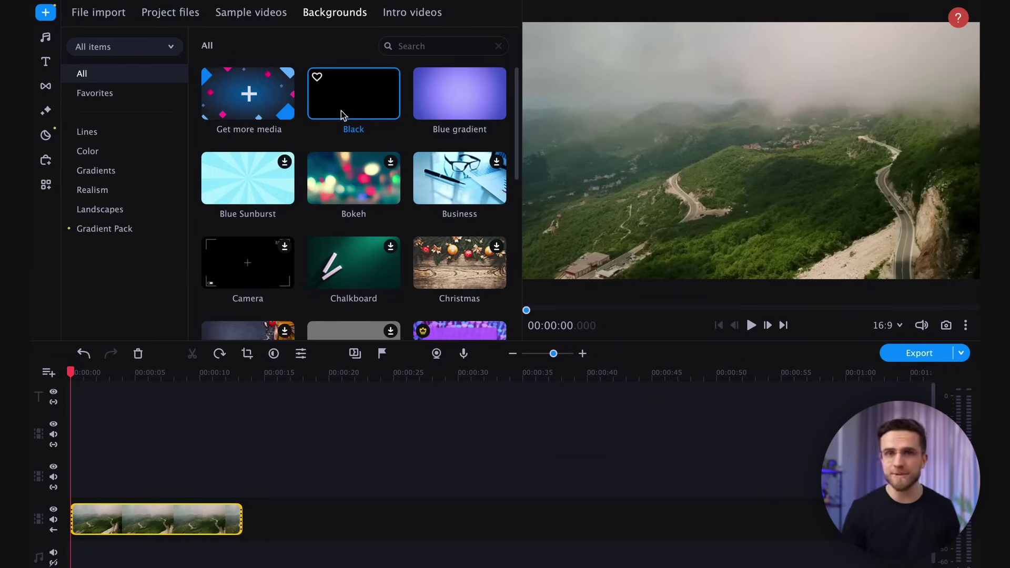
{"action": "mouse_move", "coordinate": [341, 114]}
{"action": "left_mouse_down"}
{"action": "mouse_move", "coordinate": [81, 431]}
{"action": "mouse_move", "coordinate": [124, 431]}
{"action": "left_mouse_up"}
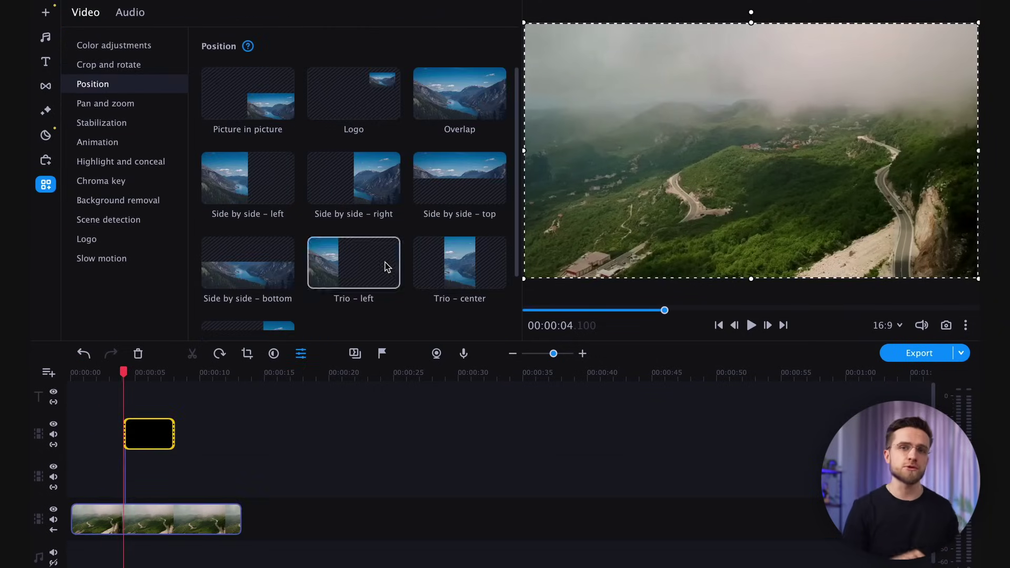
{"action": "left_click", "coordinate": [148, 439]}
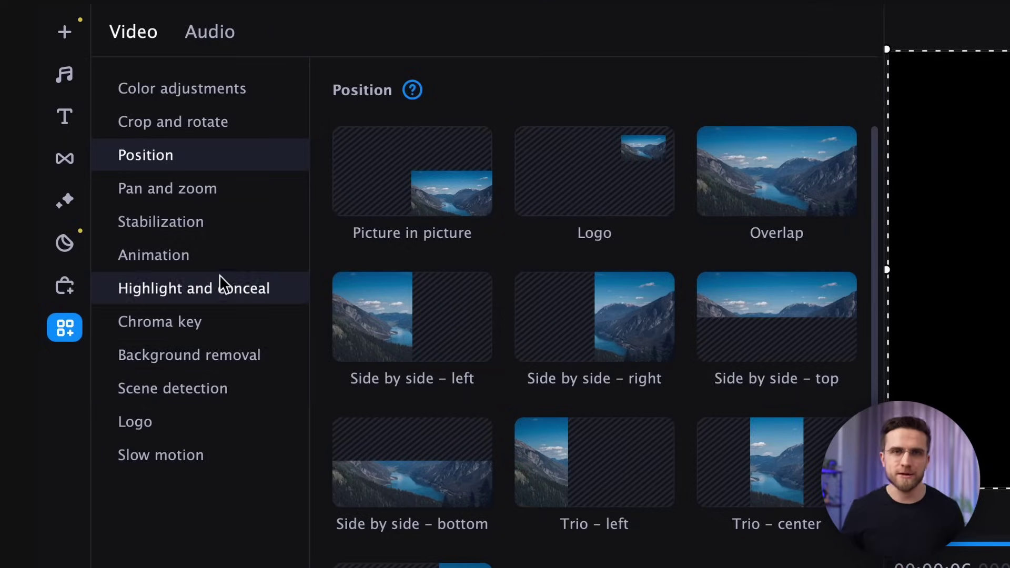
Step: Keyframe the black clip sliding downward to reveal the landscape, then duplicate it onto another track
{"action": "left_click", "coordinate": [136, 144]}
{"action": "left_click", "coordinate": [354, 297]}
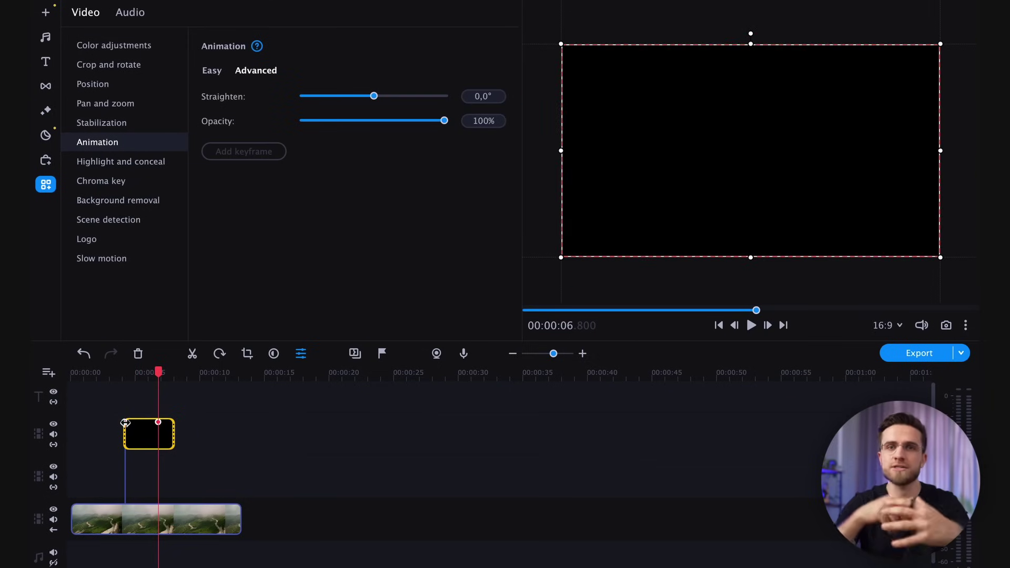
{"action": "mouse_move", "coordinate": [707, 138]}
{"action": "left_mouse_down"}
{"action": "mouse_move", "coordinate": [699, 300]}
{"action": "mouse_move", "coordinate": [714, 341]}
{"action": "left_mouse_up"}
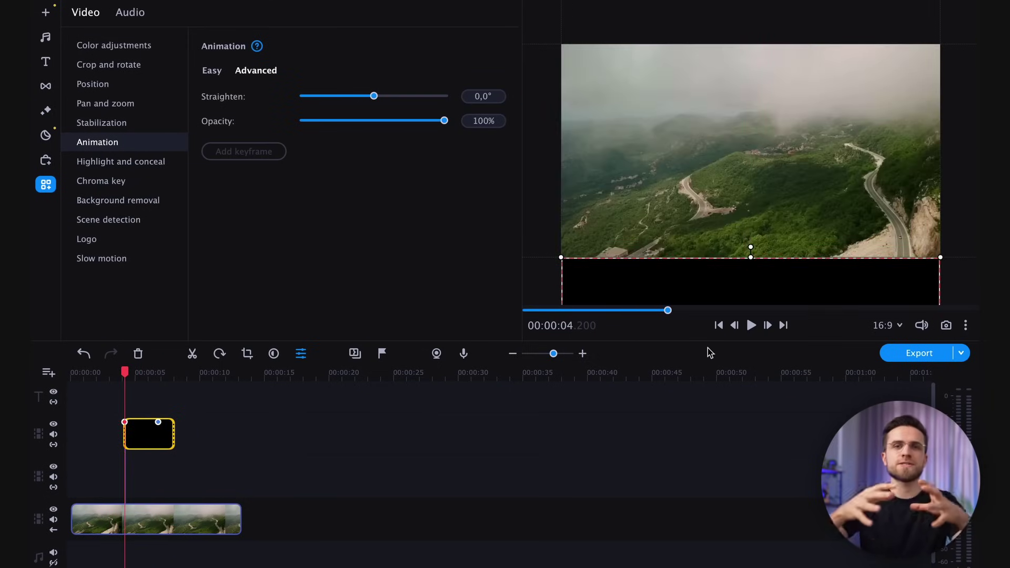
{"action": "left_click", "coordinate": [159, 423]}
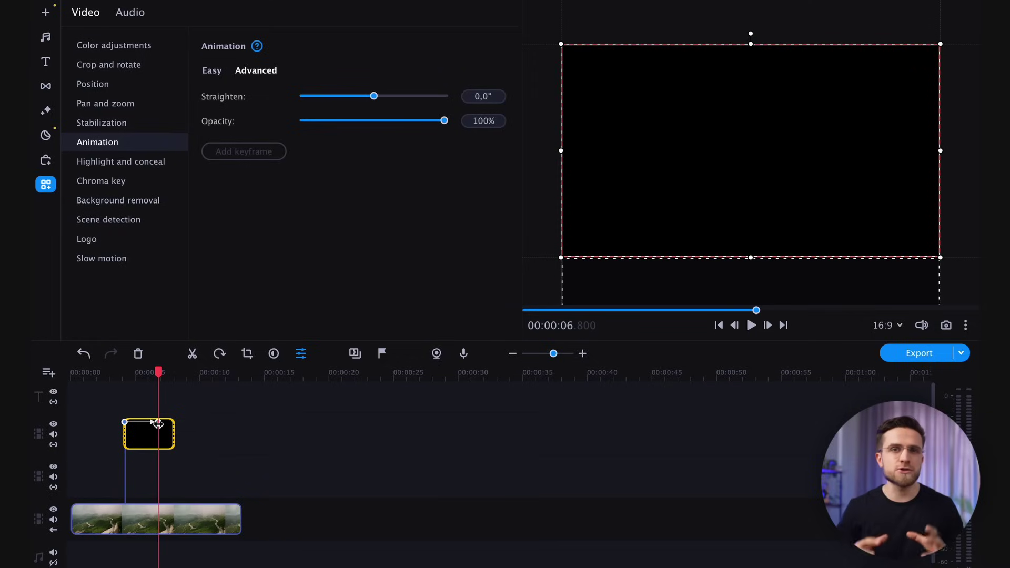
{"action": "left_click_drag", "start_coordinate": [729, 95], "coordinate": [728, 263]}
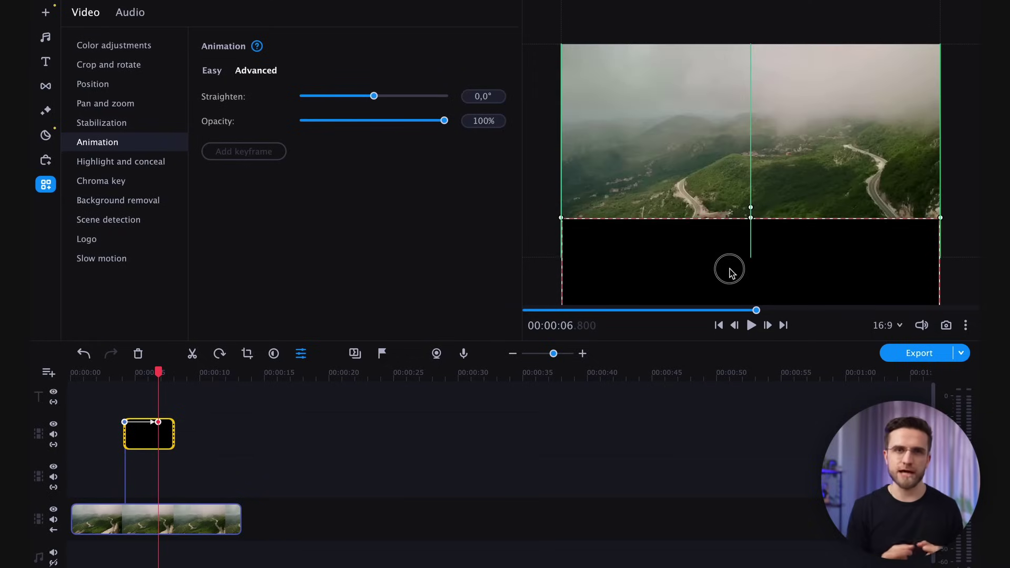
{"action": "left_click_drag", "start_coordinate": [161, 421], "coordinate": [161, 463]}
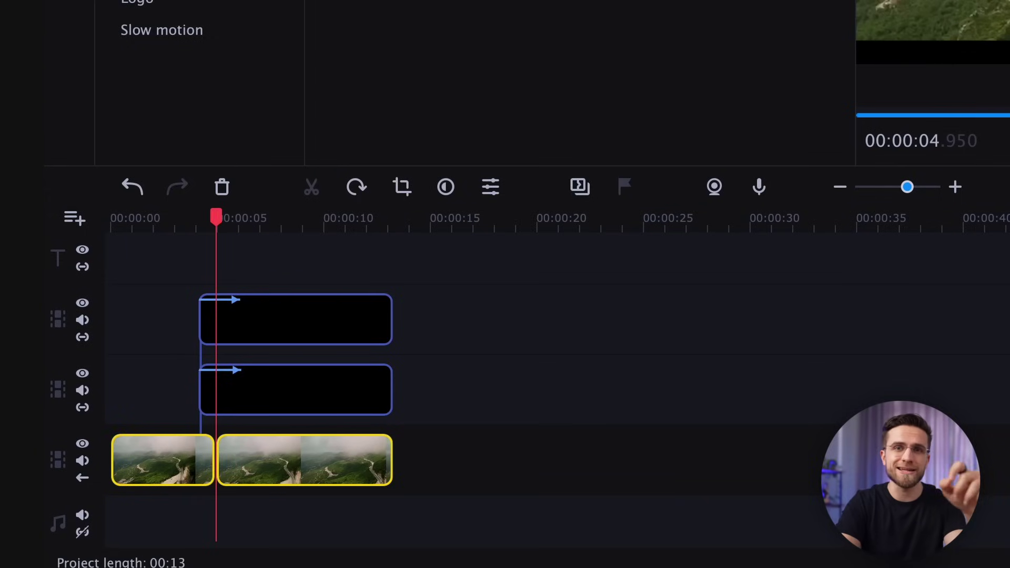
Step: Apply the Magic Enhance colour preset to the second aerial clip
{"action": "left_click", "coordinate": [284, 446]}
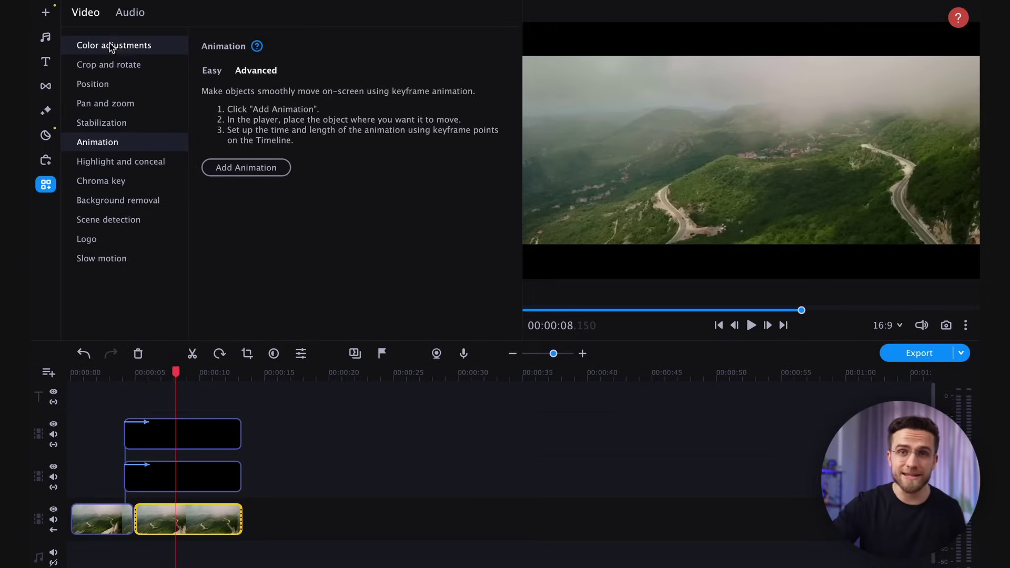
{"action": "left_click", "coordinate": [114, 46]}
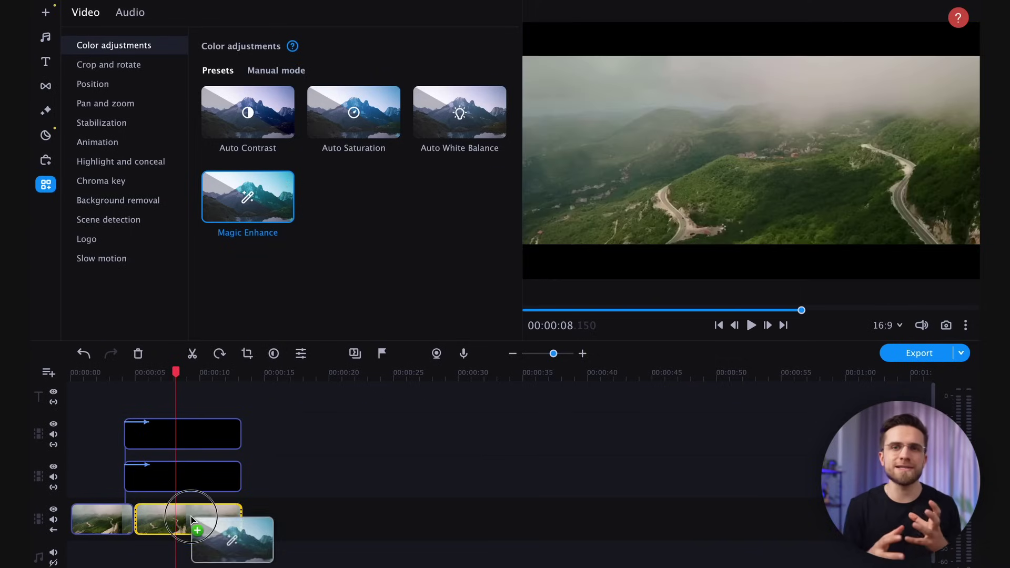
{"action": "left_click_drag", "start_coordinate": [280, 180], "coordinate": [190, 516]}
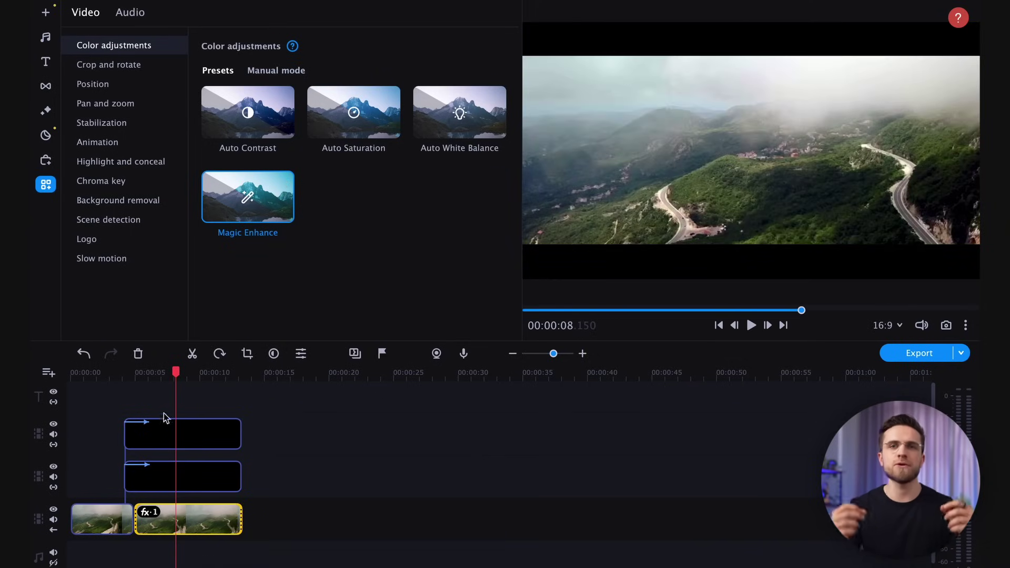
{"action": "left_click_drag", "start_coordinate": [171, 374], "coordinate": [146, 374]}
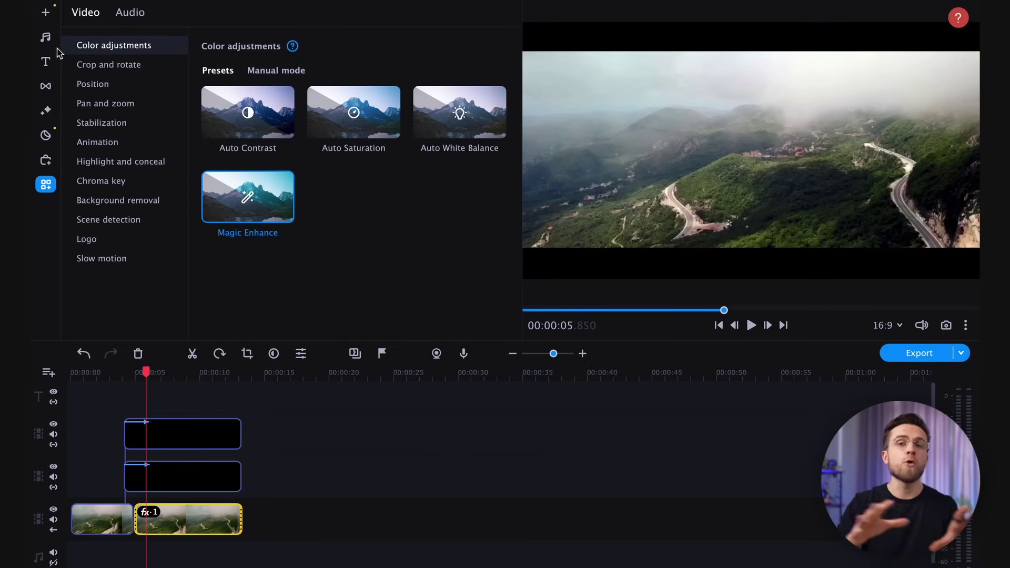
Step: Add a Crossfade transition between the two aerial clips
{"action": "left_click", "coordinate": [46, 62]}
{"action": "left_click", "coordinate": [50, 84]}
{"action": "left_click_drag", "start_coordinate": [460, 186], "coordinate": [144, 529]}
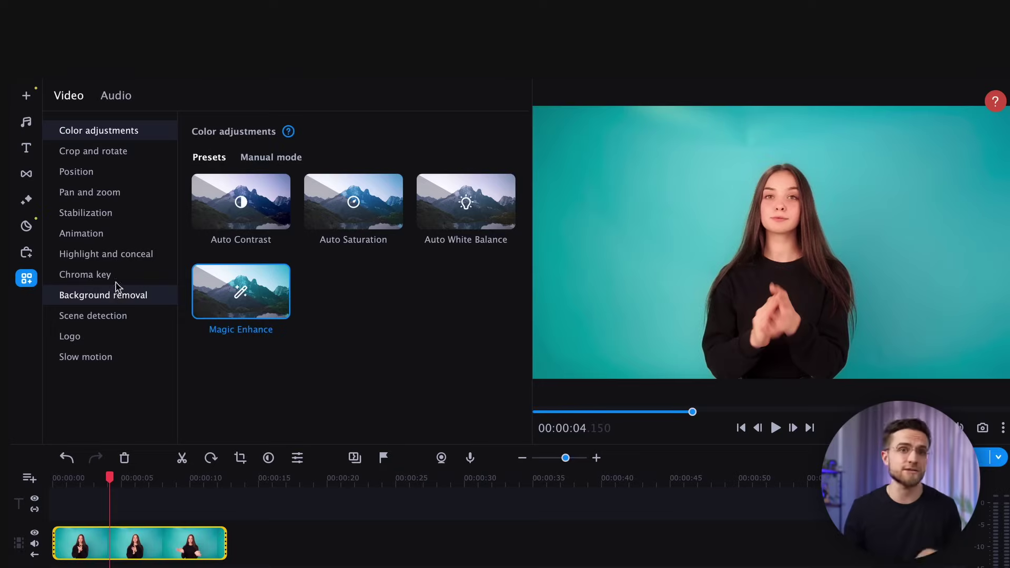
Step: Key out the teal backdrop from the woman clip with the chroma key colour picker
{"action": "left_click", "coordinate": [117, 275]}
{"action": "left_click", "coordinate": [661, 225]}
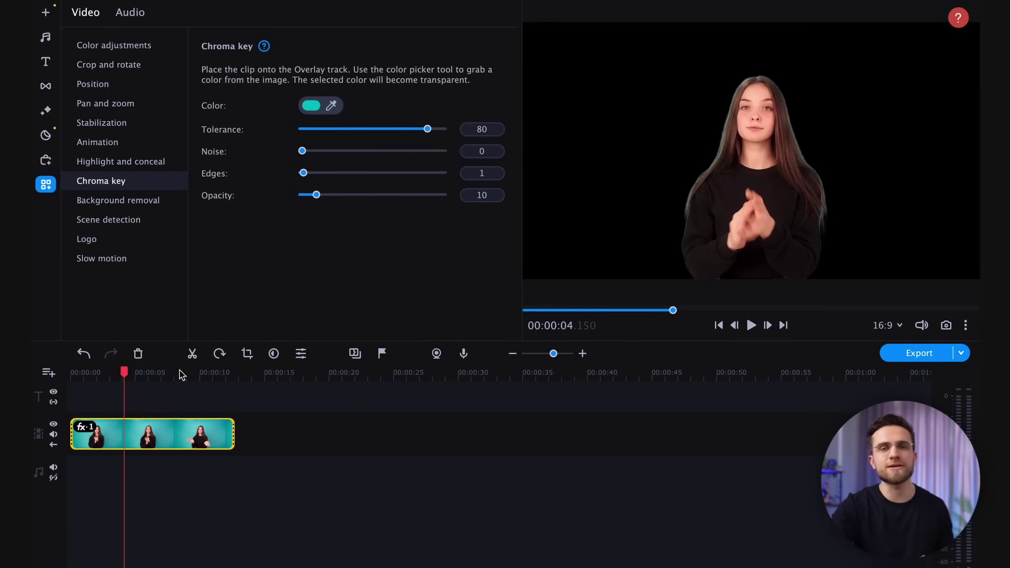
{"action": "left_click_drag", "start_coordinate": [126, 372], "coordinate": [60, 377]}
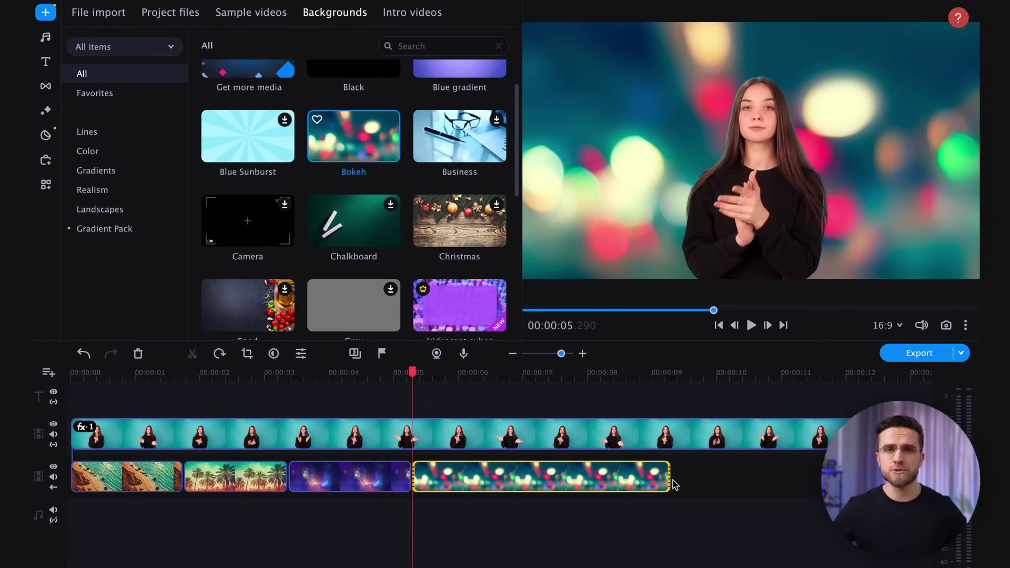
Step: Shorten the bokeh background, split the woman clip at the playhead, and delete the leftover part
{"action": "mouse_move", "coordinate": [667, 478]}
{"action": "left_mouse_down"}
{"action": "mouse_move", "coordinate": [512, 484]}
{"action": "mouse_move", "coordinate": [528, 484]}
{"action": "left_mouse_up"}
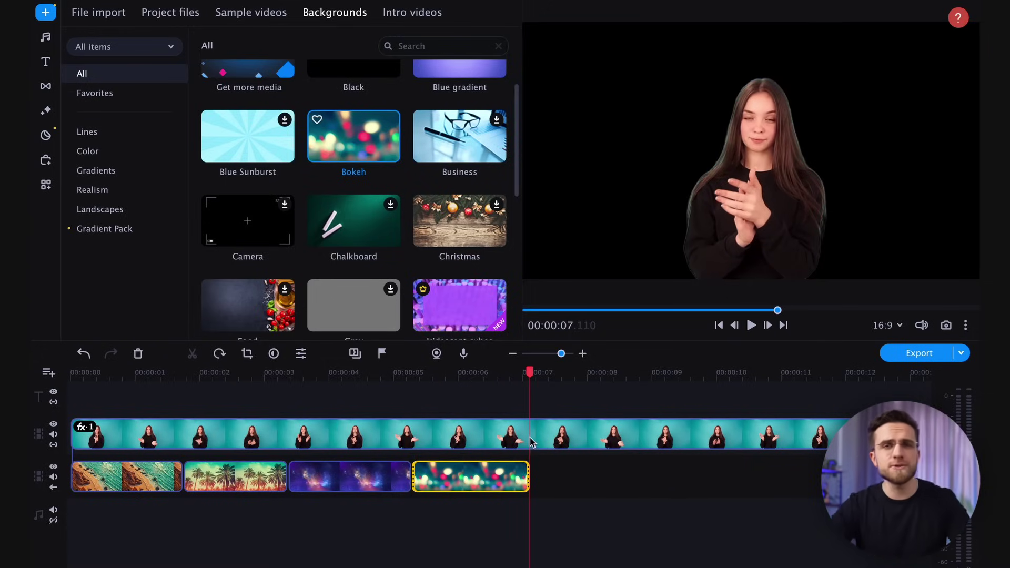
{"action": "key", "text": "ctrl+b"}
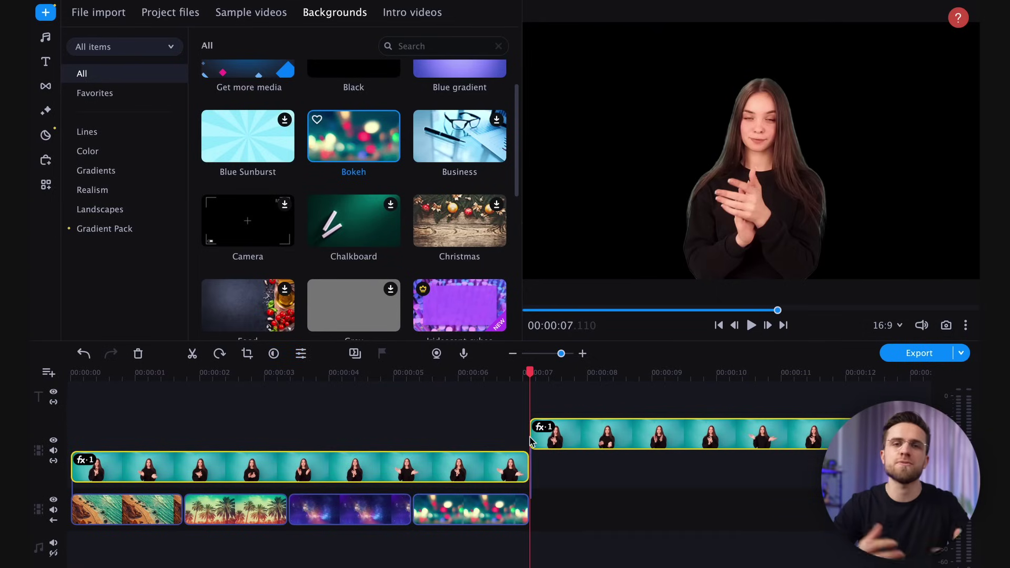
{"action": "left_click_drag", "start_coordinate": [587, 382], "coordinate": [631, 474]}
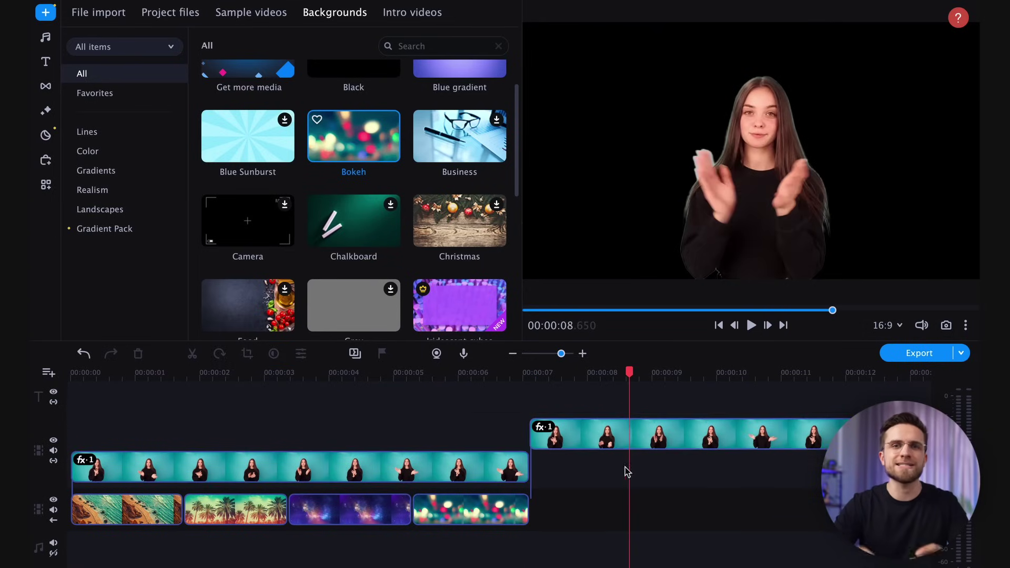
{"action": "key", "text": "Delete"}
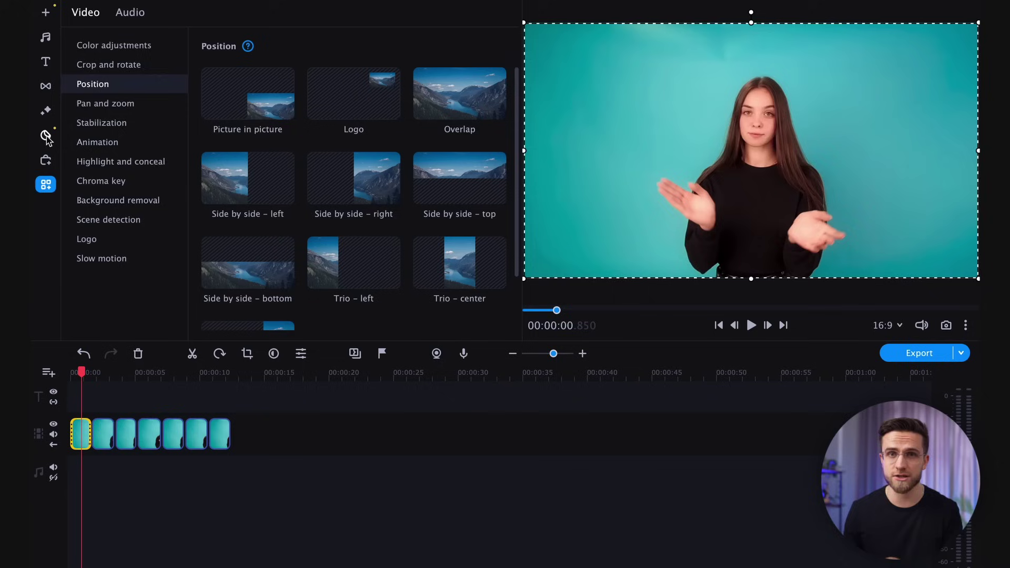
Step: Apply the Adams filter to a clip
{"action": "left_click", "coordinate": [52, 114]}
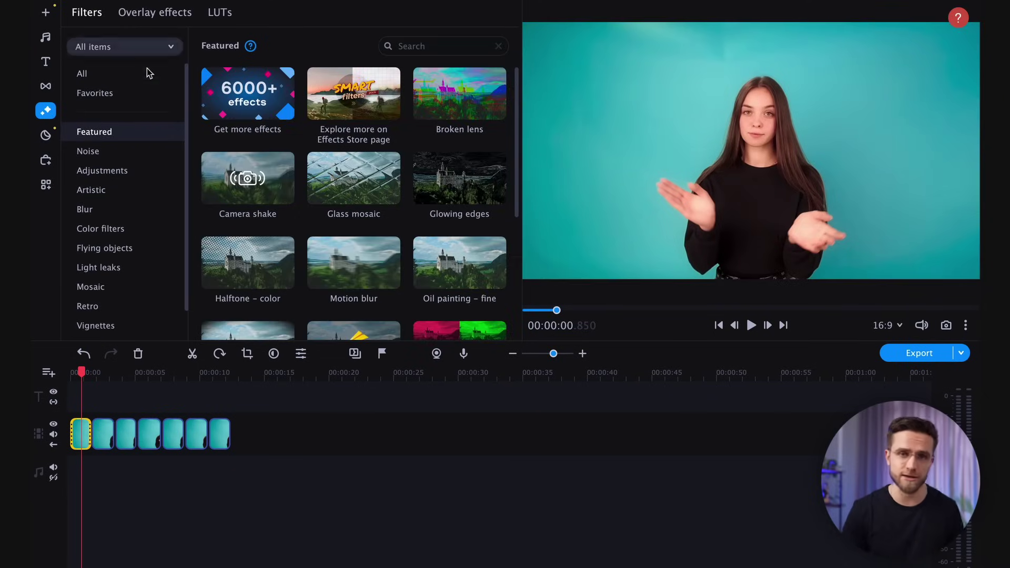
{"action": "scroll", "coordinate": [242, 157], "scroll_direction": "down", "scroll_amount": 2}
{"action": "scroll", "coordinate": [269, 254], "scroll_direction": "down", "scroll_amount": 2}
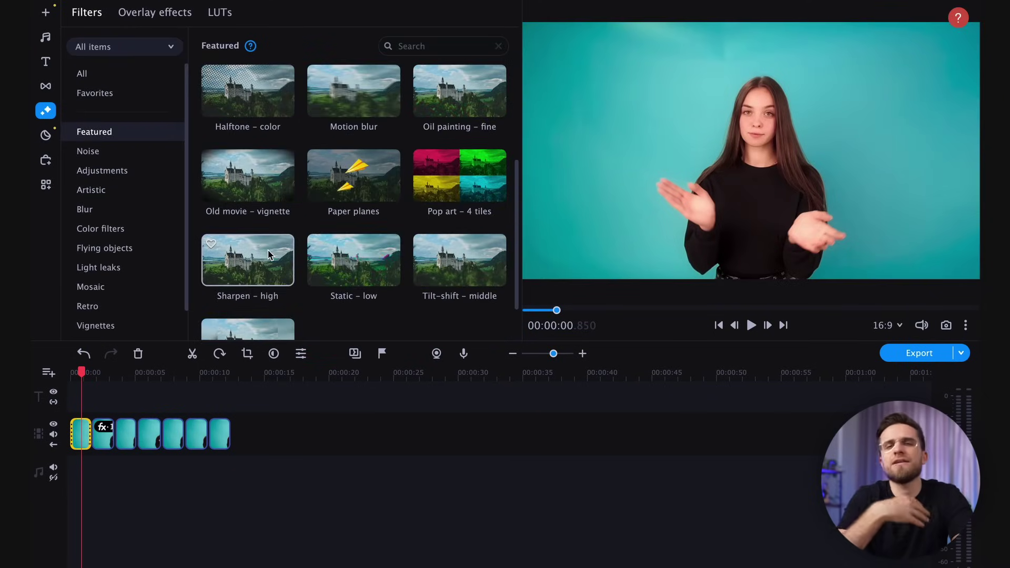
{"action": "scroll", "coordinate": [405, 177], "scroll_direction": "up", "scroll_amount": 5}
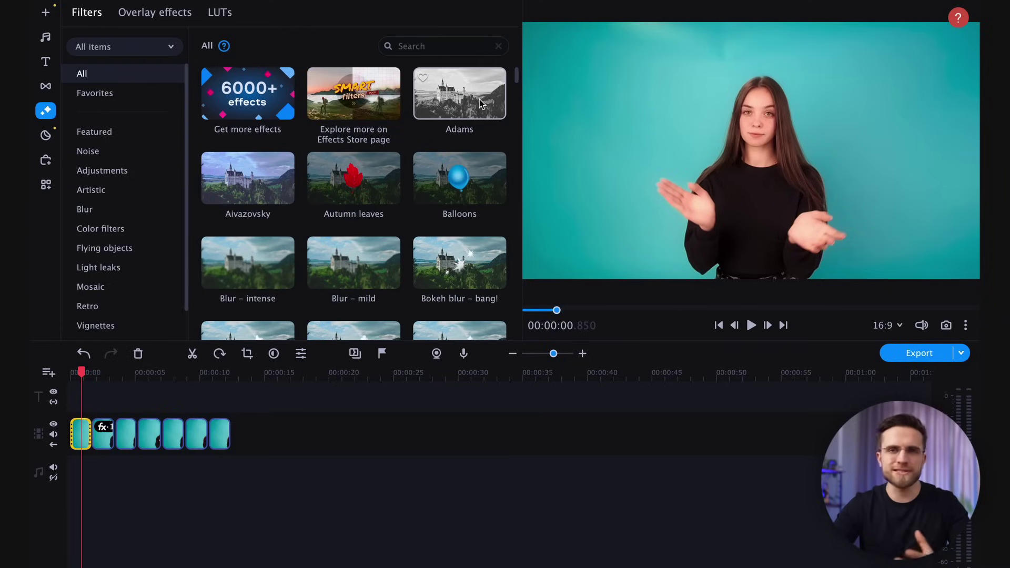
{"action": "left_click_drag", "start_coordinate": [478, 102], "coordinate": [237, 331]}
Step: Apply the Broken lens filter to the clips and view the second clip's general properties
{"action": "scroll", "coordinate": [492, 345], "scroll_direction": "down", "scroll_amount": 3}
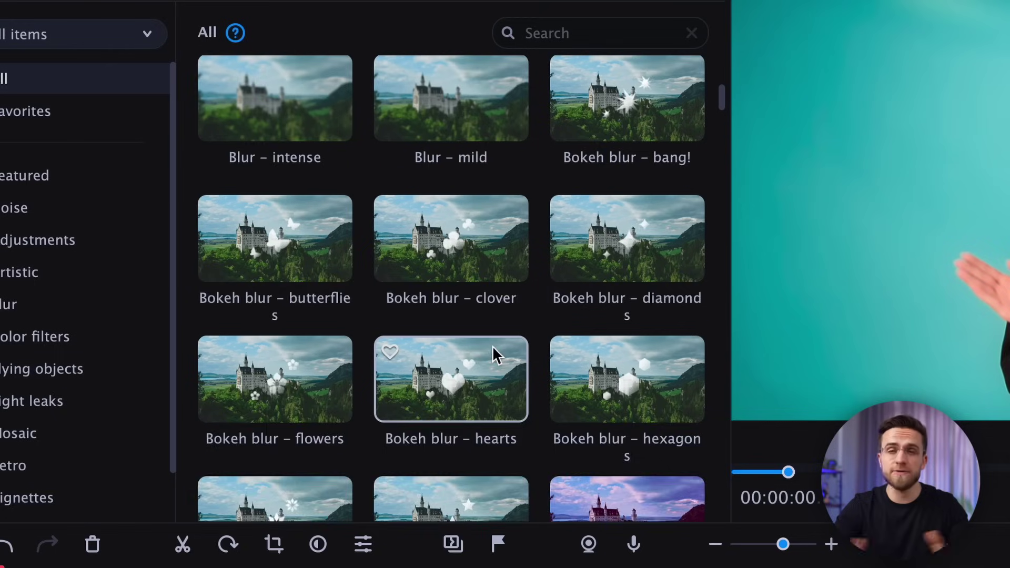
{"action": "scroll", "coordinate": [493, 345], "scroll_direction": "down", "scroll_amount": 2}
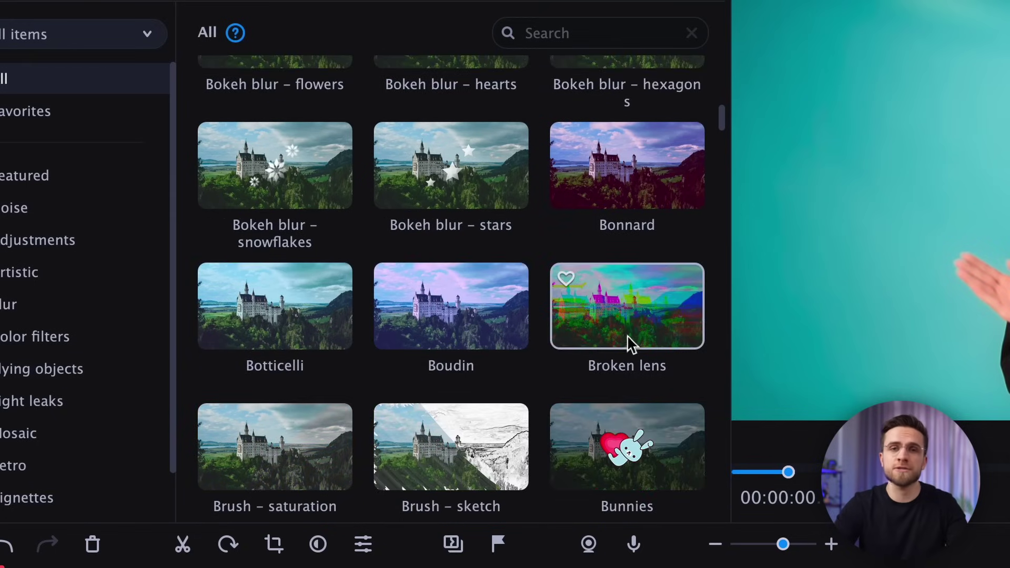
{"action": "left_click_drag", "start_coordinate": [629, 333], "coordinate": [266, 558]}
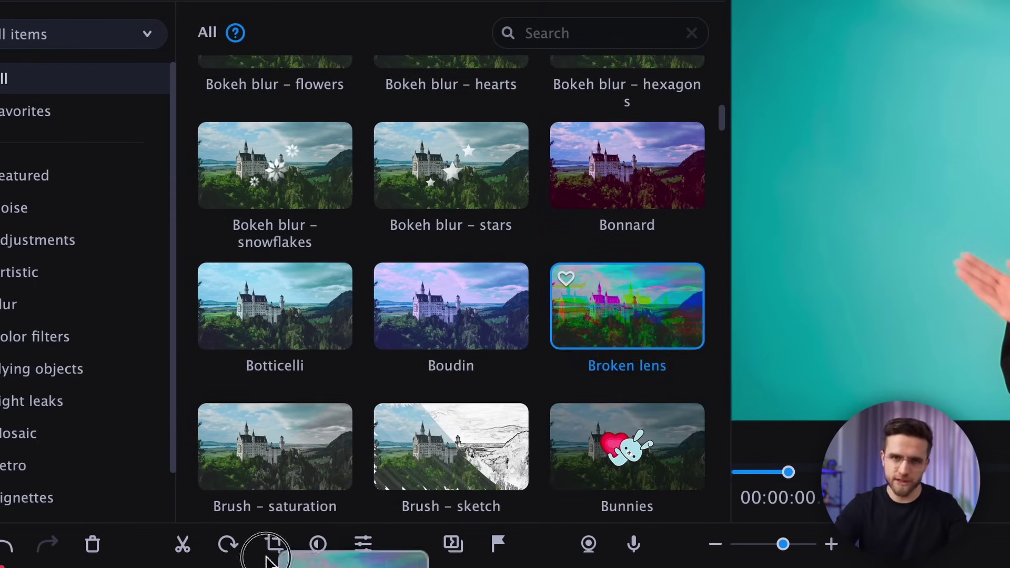
{"action": "scroll", "coordinate": [384, 293], "scroll_direction": "down", "scroll_amount": 3}
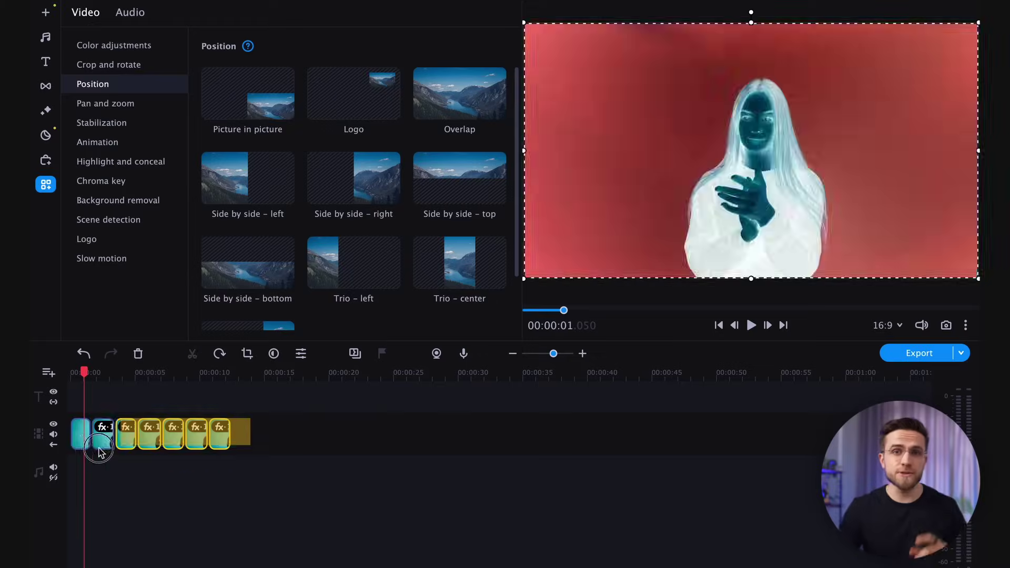
{"action": "right_click", "coordinate": [82, 441]}
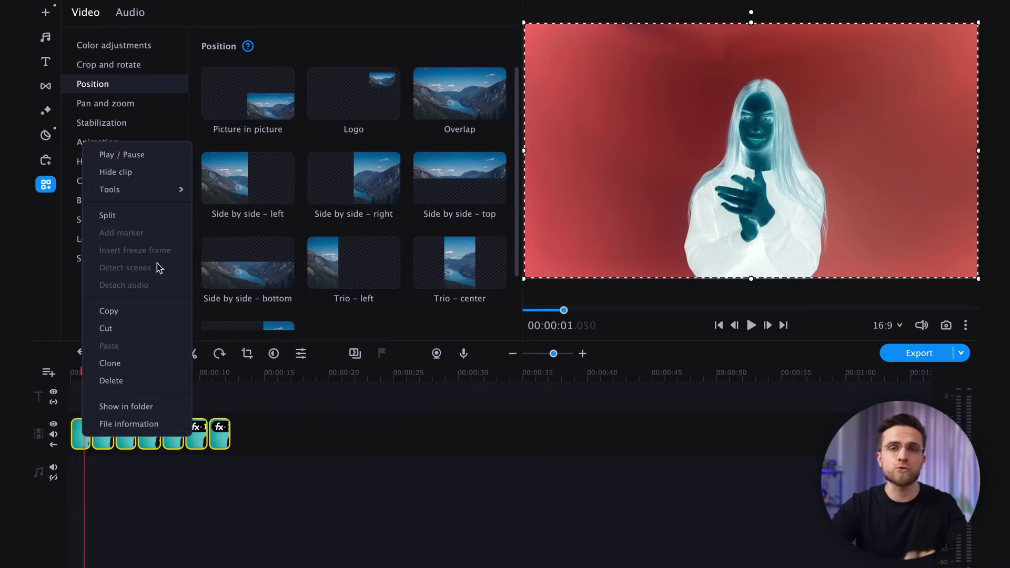
{"action": "left_click", "coordinate": [210, 189]}
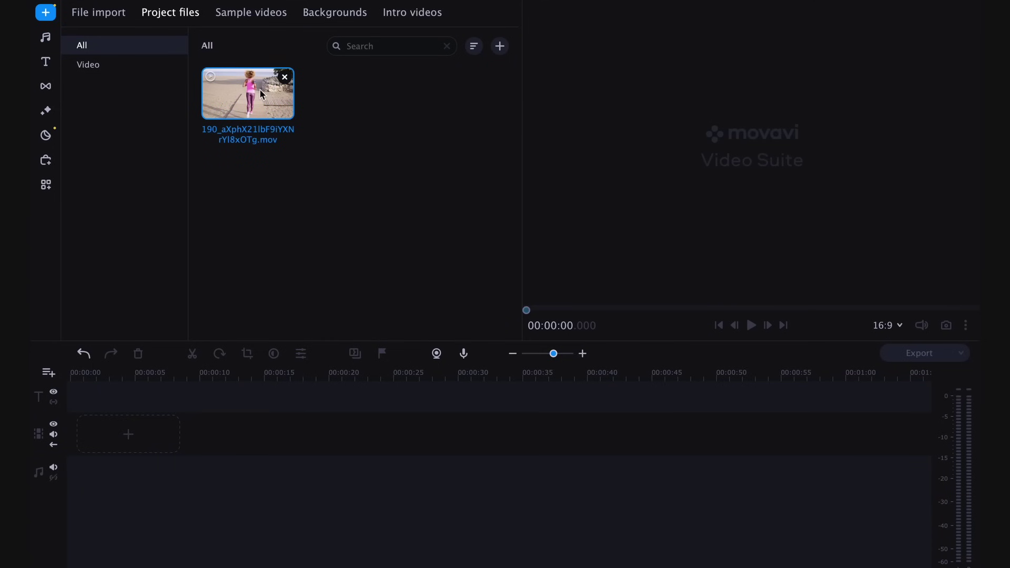
Step: Put the runner video on the timeline and cut away its opening at the stop point
{"action": "mouse_move", "coordinate": [260, 88]}
{"action": "left_mouse_down"}
{"action": "mouse_move", "coordinate": [105, 410]}
{"action": "mouse_move", "coordinate": [84, 430]}
{"action": "left_mouse_up"}
{"action": "key", "text": "space"}
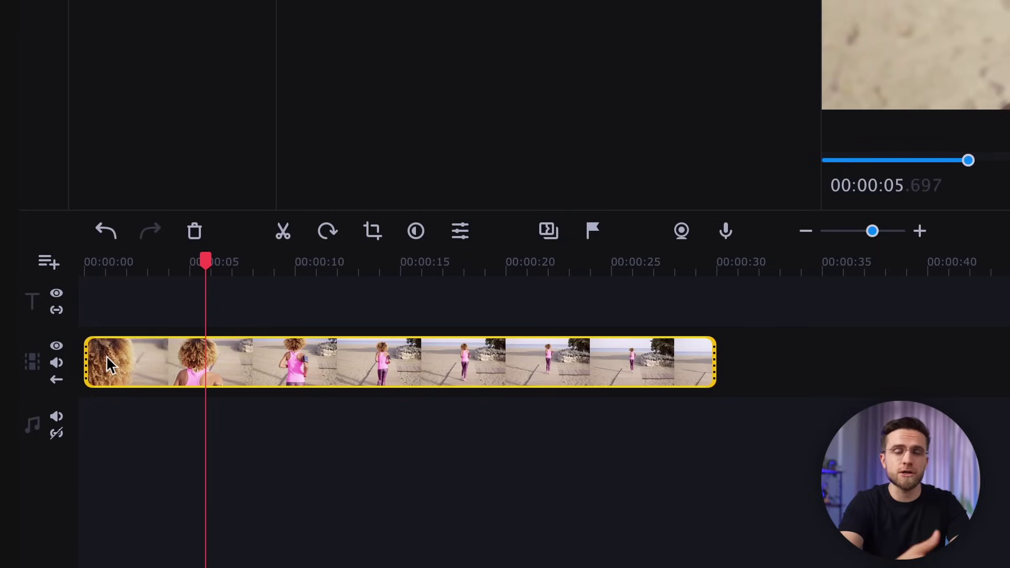
{"action": "key", "text": "space"}
{"action": "key", "text": "ctrl+b"}
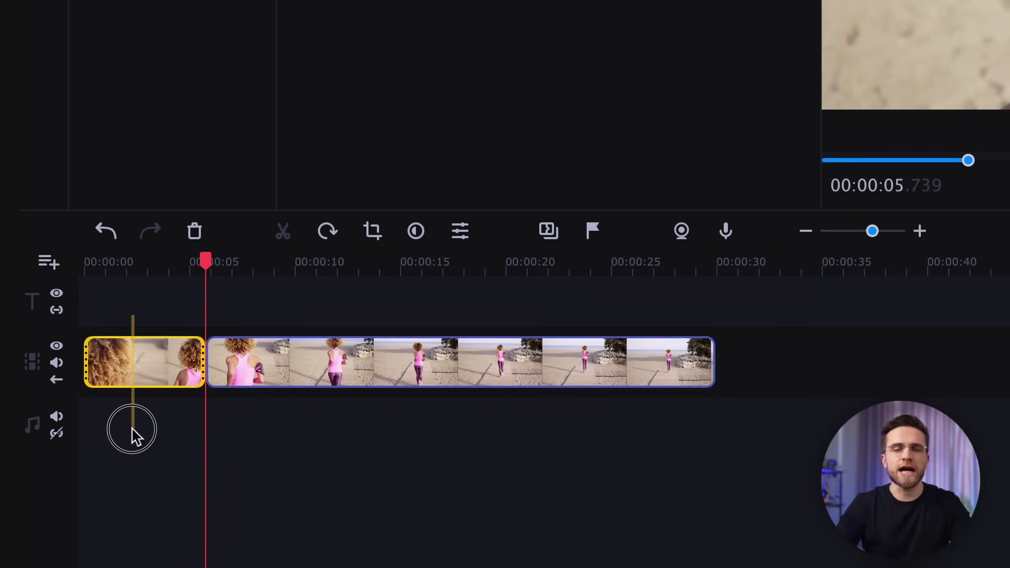
{"action": "key", "text": "Delete"}
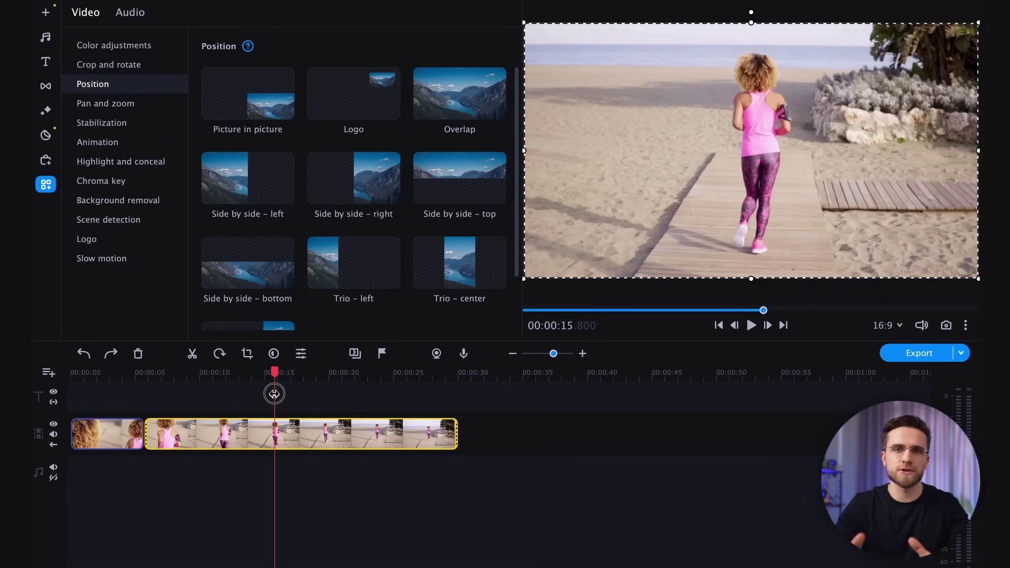
Step: Delete the remaining short opening piece and select the final runner clip at 16 seconds
{"action": "left_click_drag", "start_coordinate": [275, 392], "coordinate": [350, 409]}
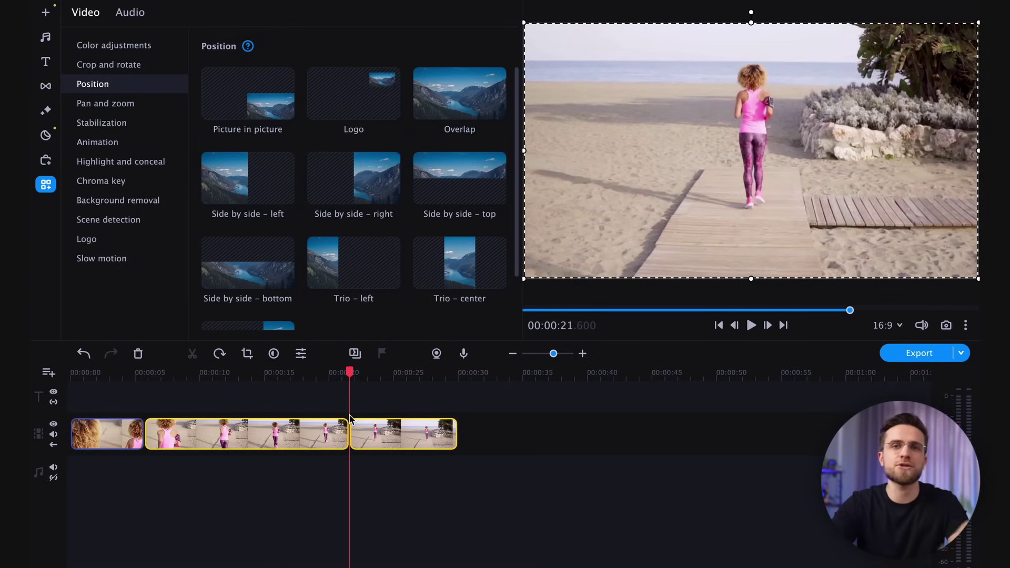
{"action": "left_click", "coordinate": [128, 439]}
{"action": "key", "text": "Delete"}
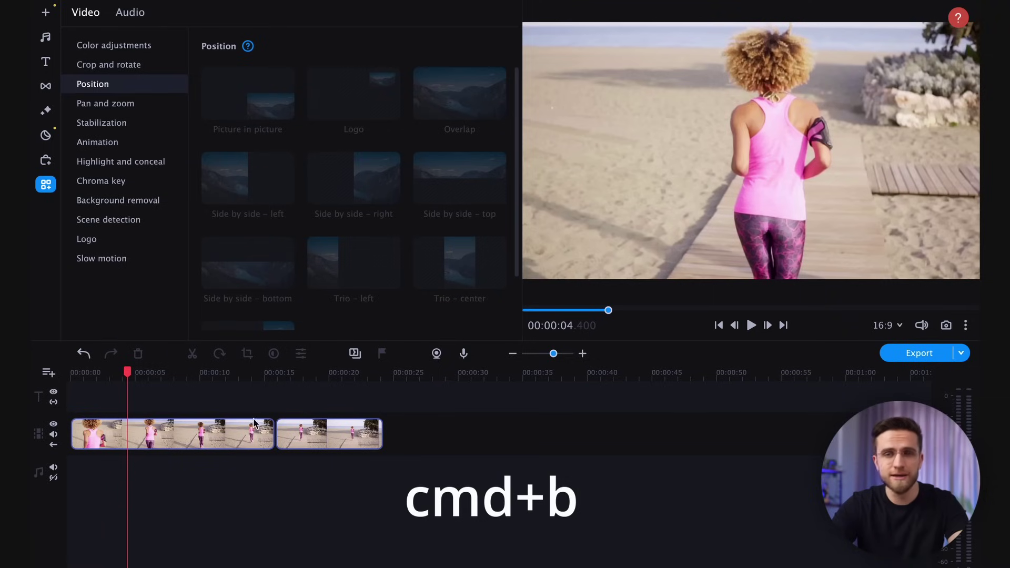
{"action": "left_click", "coordinate": [277, 372]}
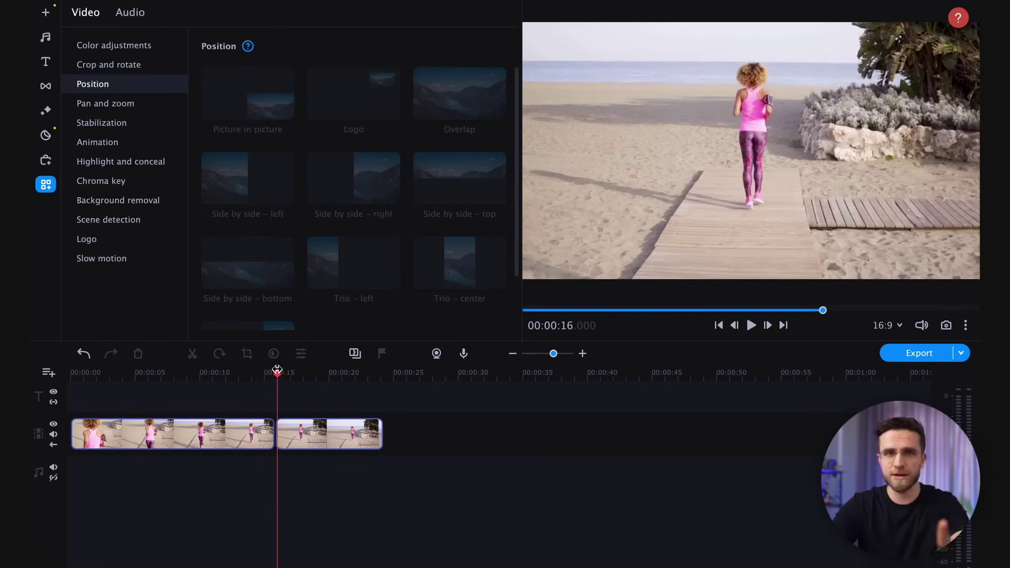
{"action": "left_click", "coordinate": [327, 433]}
Step: Add a new video track and stack a copy of the final runner clip on it
{"action": "left_click", "coordinate": [51, 278]}
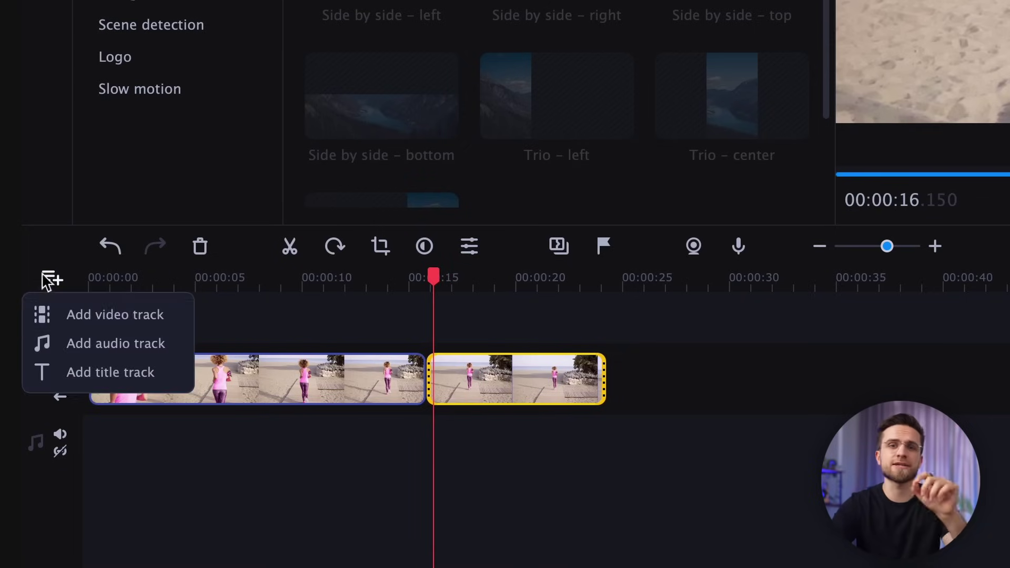
{"action": "left_click", "coordinate": [104, 316]}
{"action": "left_click_drag", "start_coordinate": [338, 484], "coordinate": [340, 453]}
{"action": "left_click", "coordinate": [328, 469]}
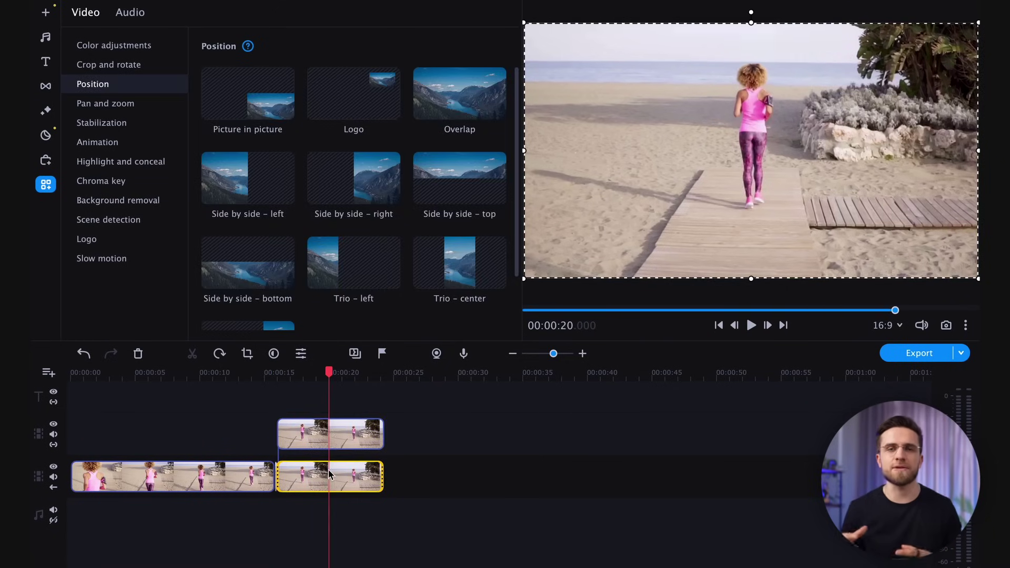
{"action": "left_click", "coordinate": [331, 438]}
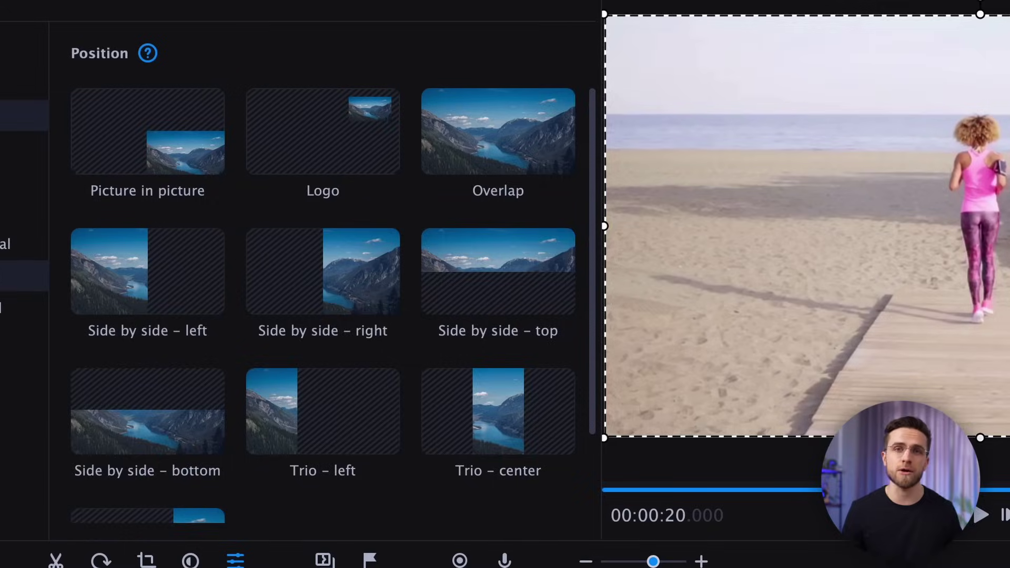
Step: Start Precise background removal on the upper runner copy, pausing at 18.3 seconds
{"action": "left_click", "coordinate": [118, 199]}
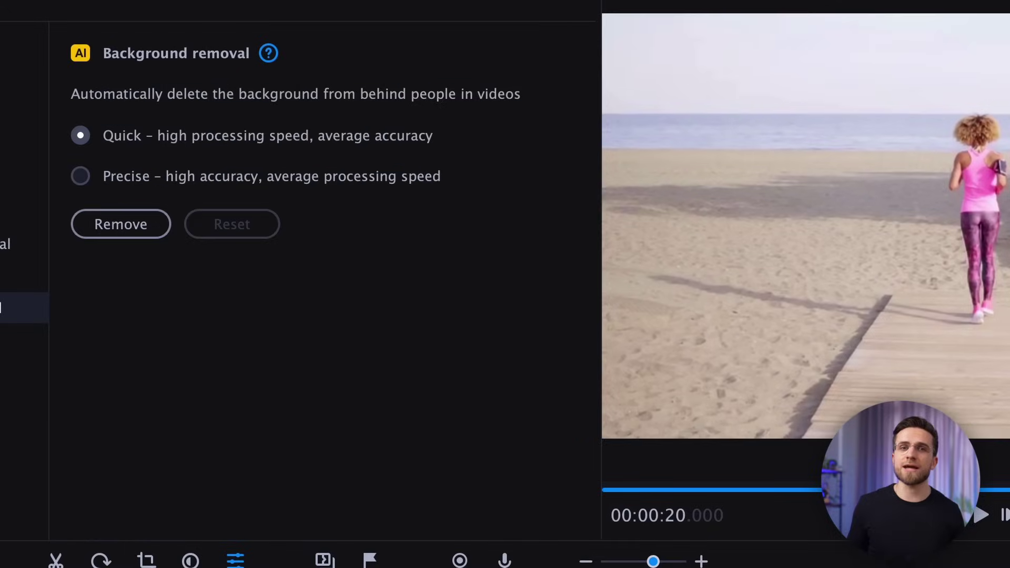
{"action": "left_click", "coordinate": [121, 231]}
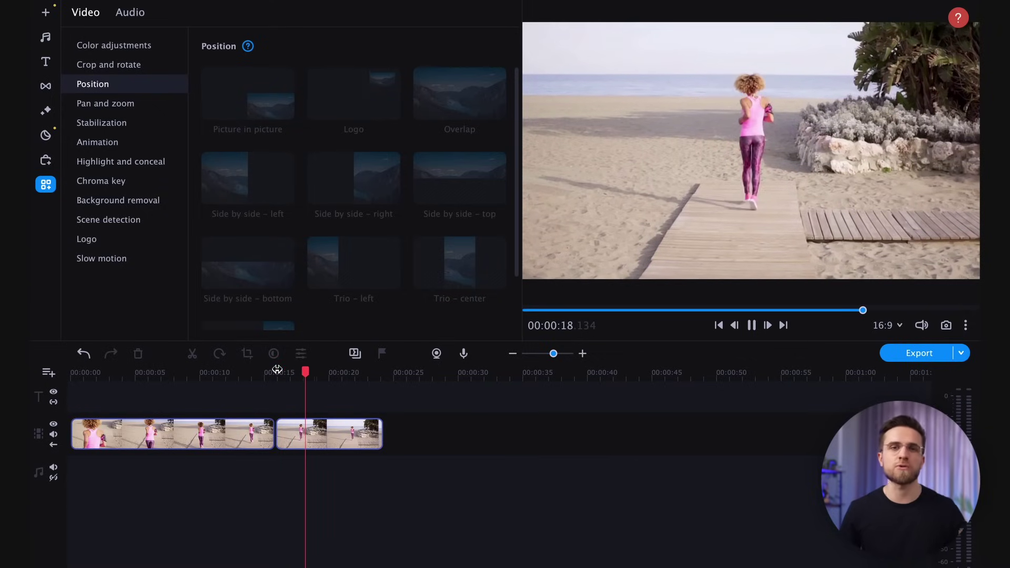
{"action": "key", "text": "space"}
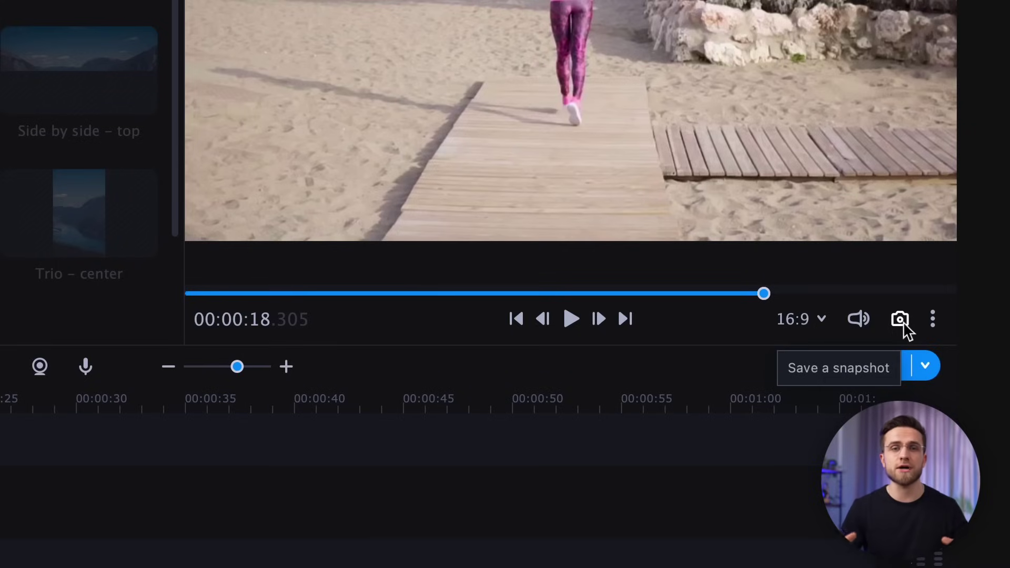
Step: Save a snapshot of the 18.3-second frame and send it to object erasing
{"action": "left_click", "coordinate": [900, 320]}
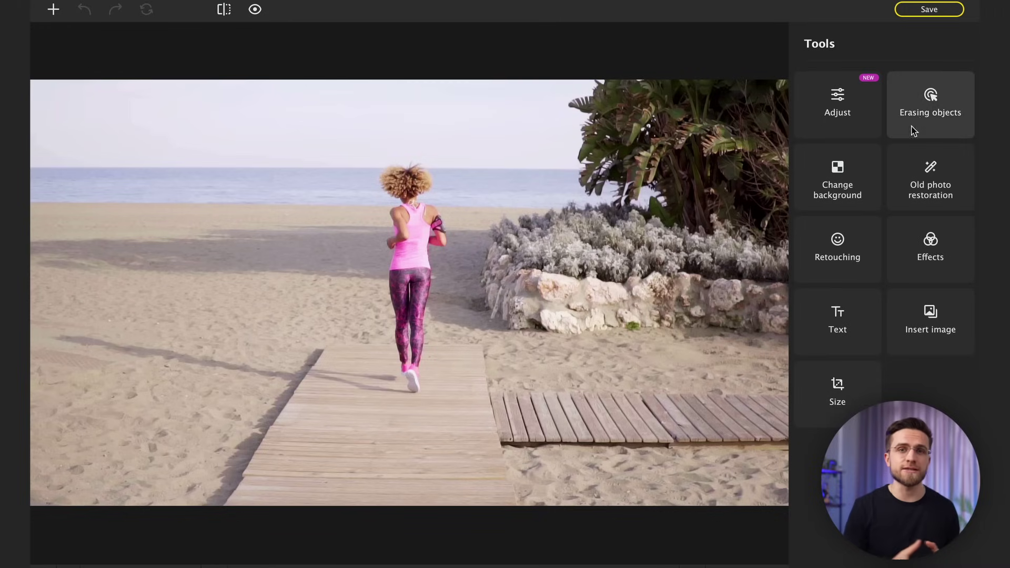
{"action": "left_click", "coordinate": [915, 125]}
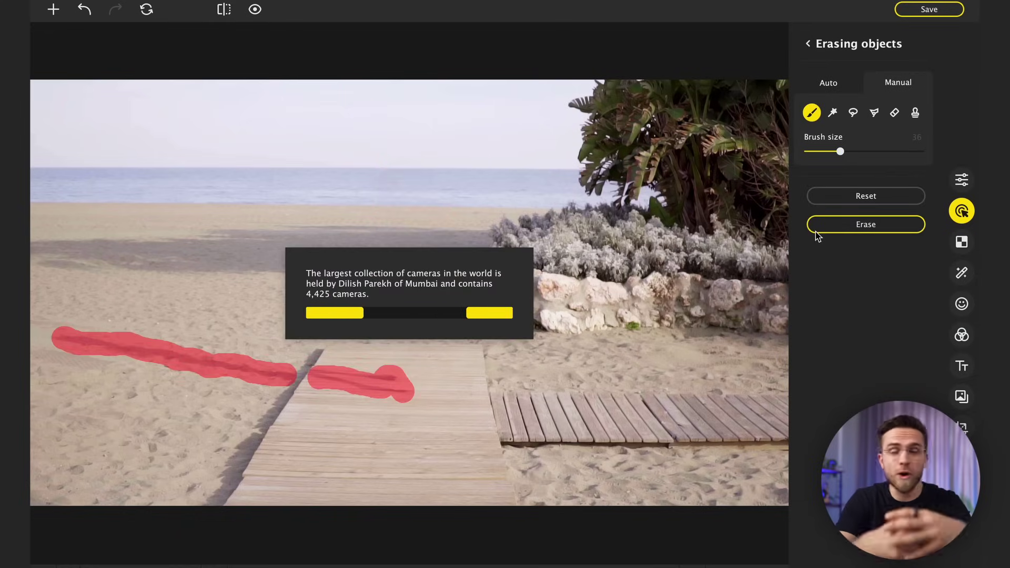
Step: Open the Save options for the runner-free beach photo
{"action": "left_click", "coordinate": [929, 9]}
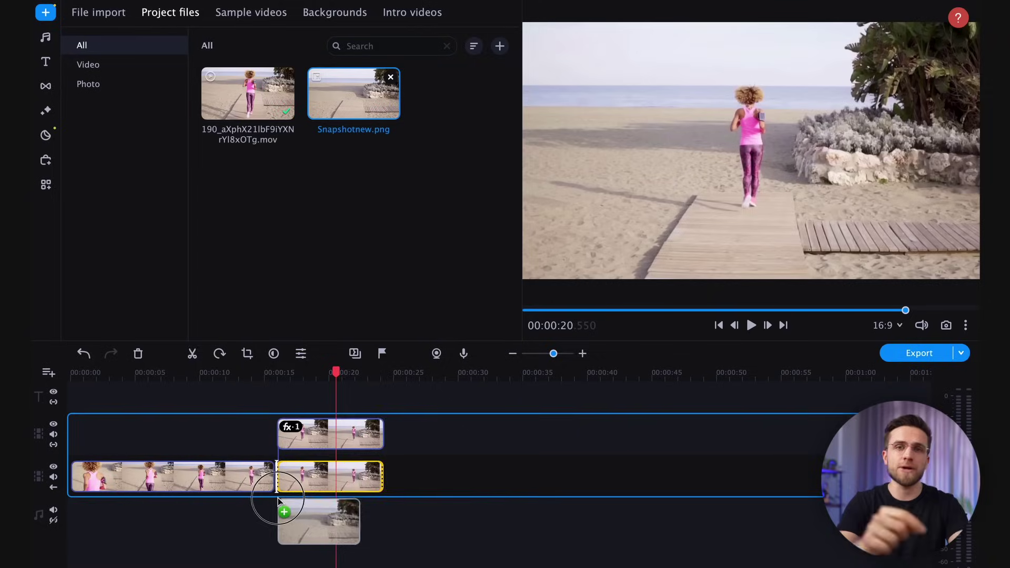
Step: Place Snapshotnew.png at 15 s under the runner overlay, stretched to match it, extra clip removed
{"action": "left_click_drag", "start_coordinate": [278, 497], "coordinate": [278, 499]}
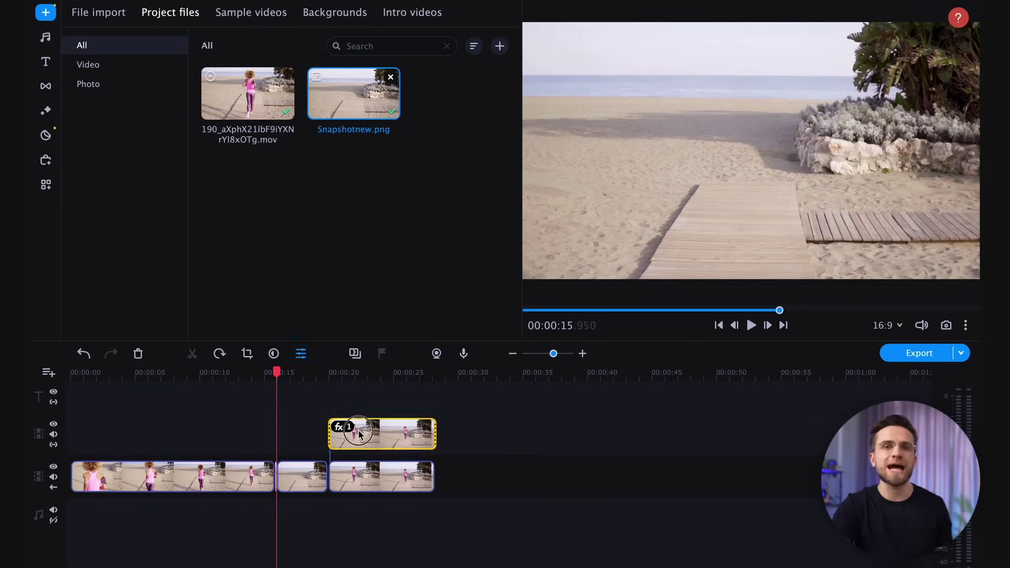
{"action": "left_click_drag", "start_coordinate": [358, 432], "coordinate": [317, 433]}
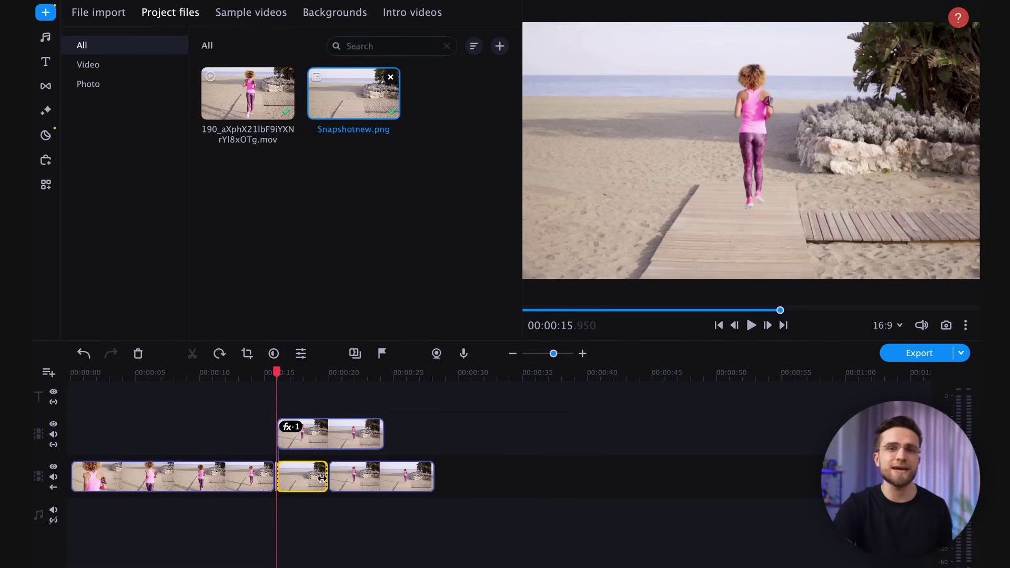
{"action": "left_click_drag", "start_coordinate": [341, 478], "coordinate": [384, 478]}
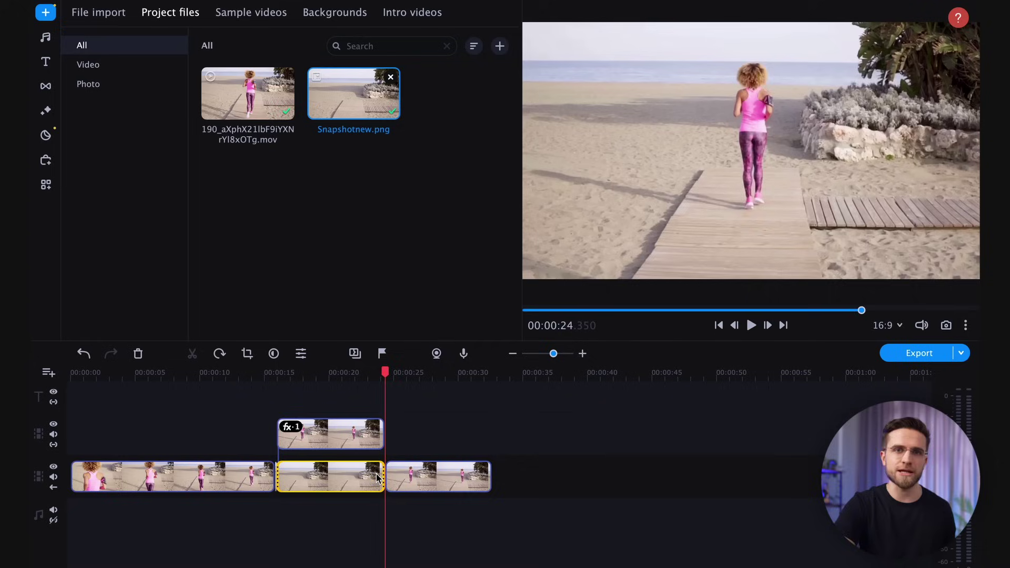
{"action": "key", "text": "Delete"}
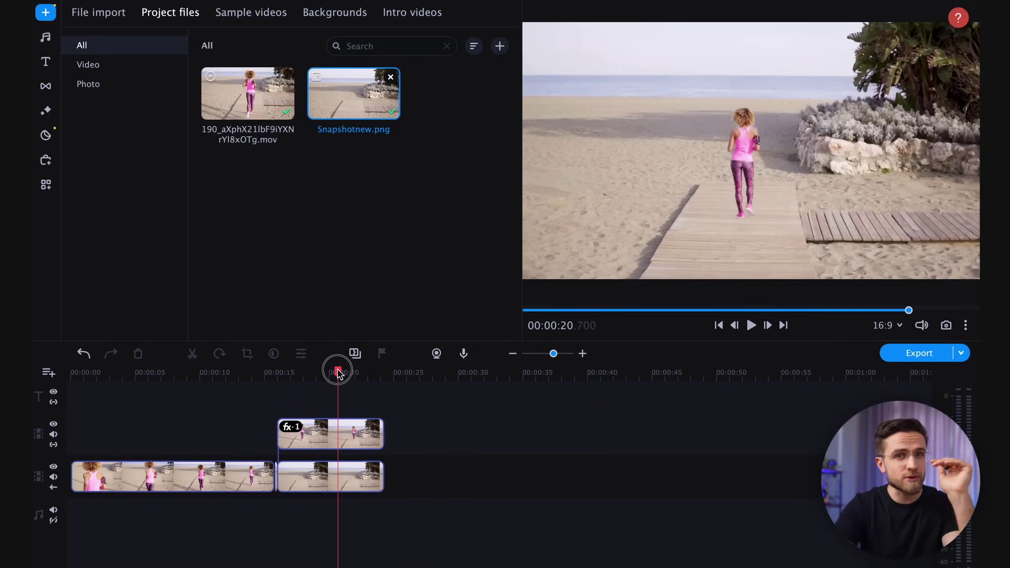
{"action": "left_click_drag", "start_coordinate": [337, 373], "coordinate": [253, 373]}
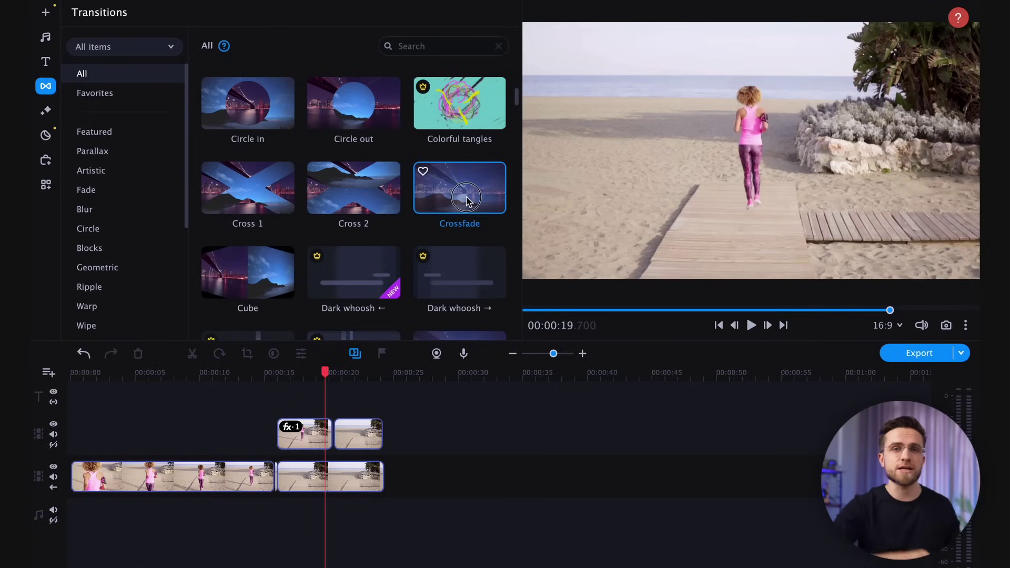
Step: Add a slightly widened Crossfade between the two runner overlay parts and preview the vanishing runner
{"action": "left_click_drag", "start_coordinate": [466, 201], "coordinate": [326, 446]}
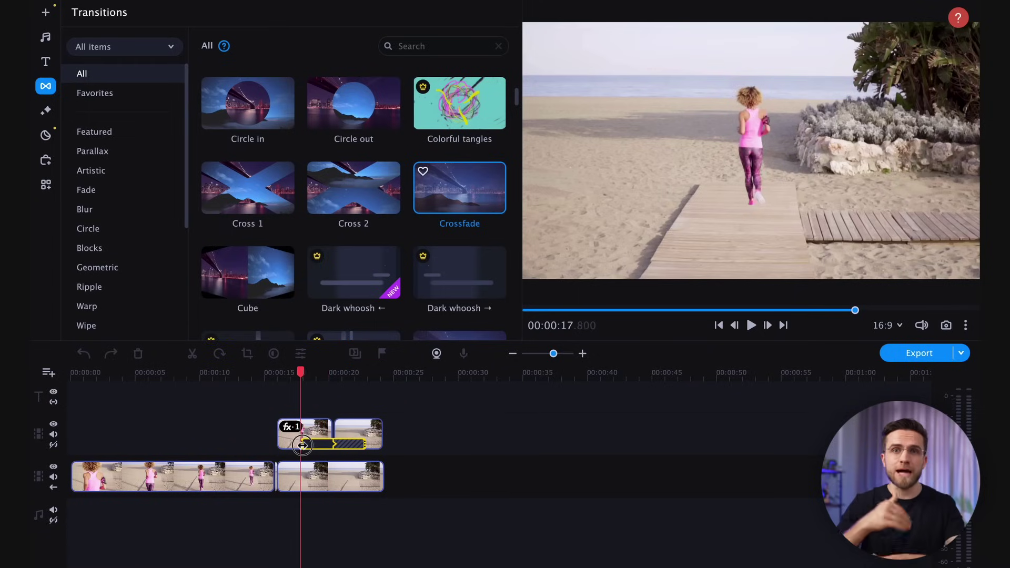
{"action": "left_click_drag", "start_coordinate": [302, 445], "coordinate": [300, 446]}
{"action": "left_click", "coordinate": [297, 374]}
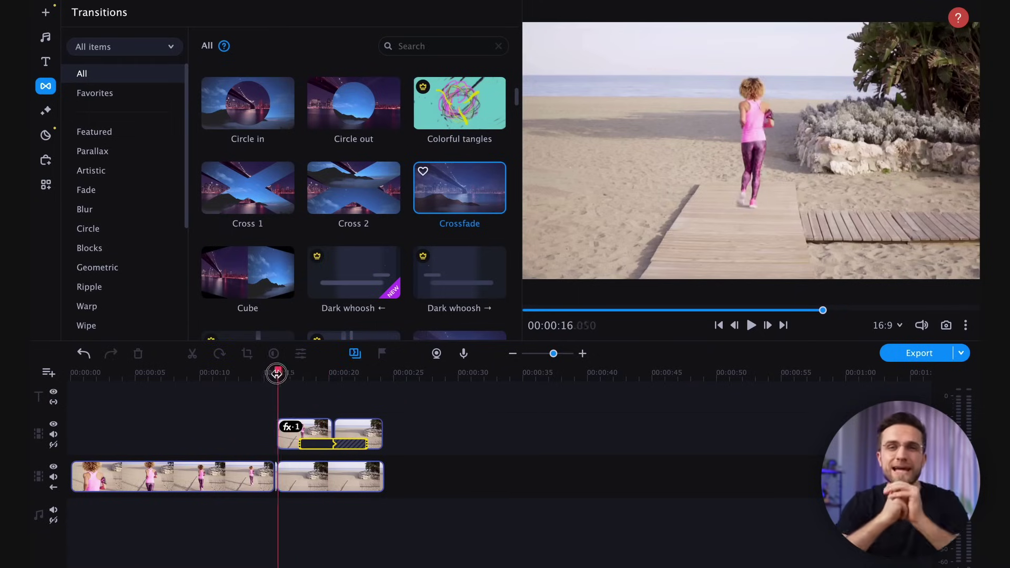
{"action": "key", "text": "space"}
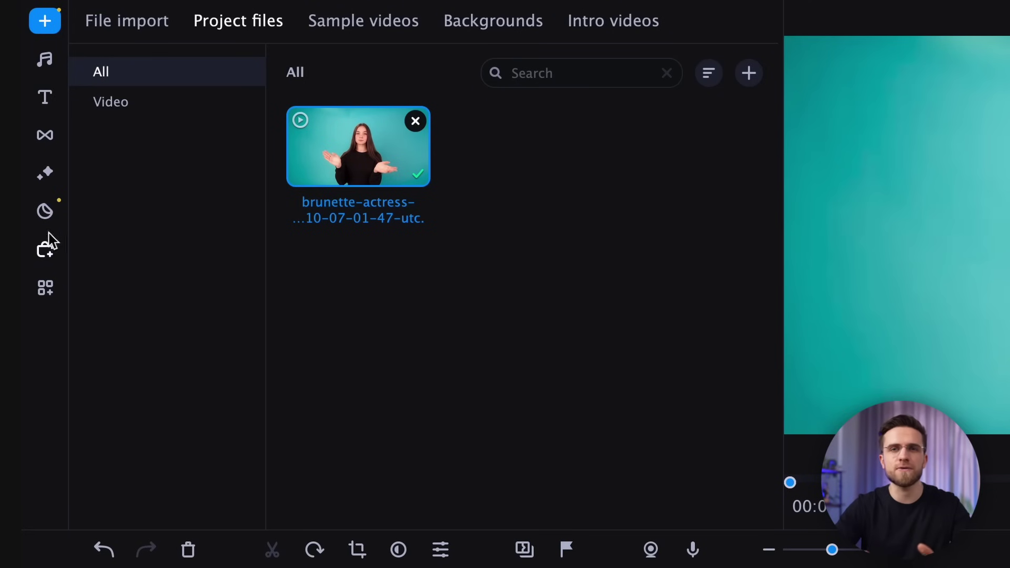
Step: Bring up the Overlay effects section of the Filters library
{"action": "left_click", "coordinate": [49, 136]}
{"action": "left_click", "coordinate": [55, 171]}
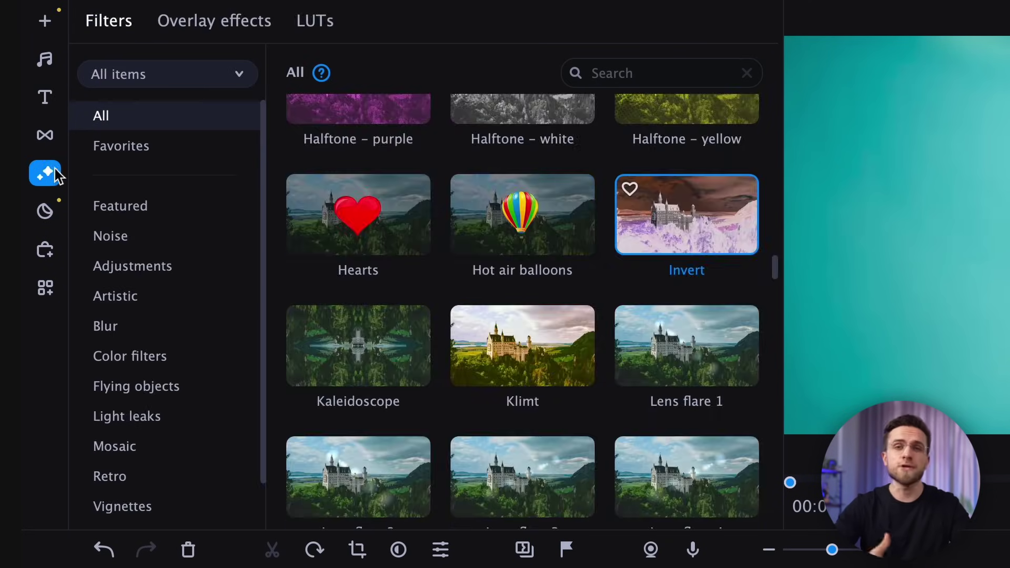
{"action": "left_click", "coordinate": [179, 19]}
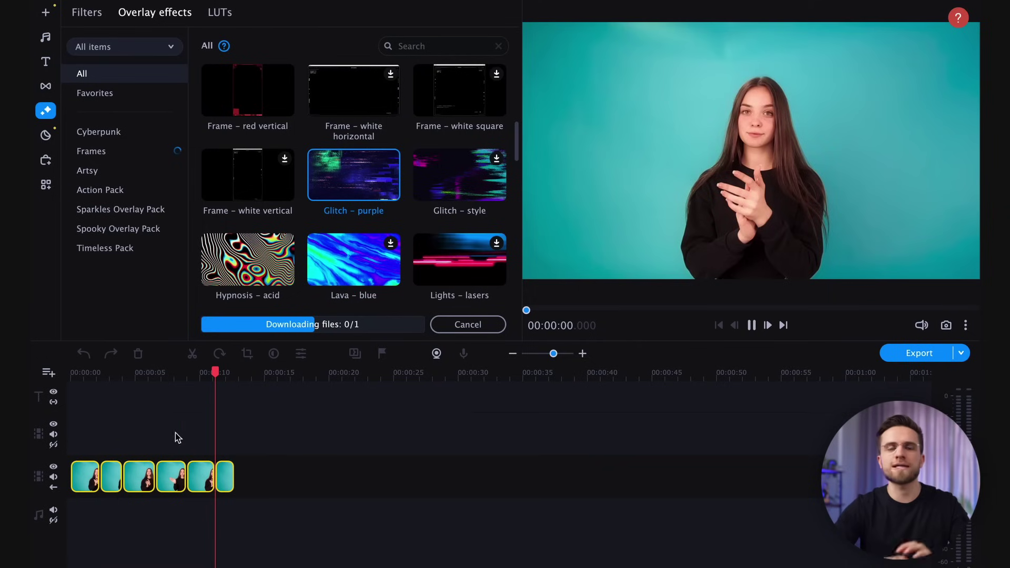
{"action": "left_click", "coordinate": [177, 438]}
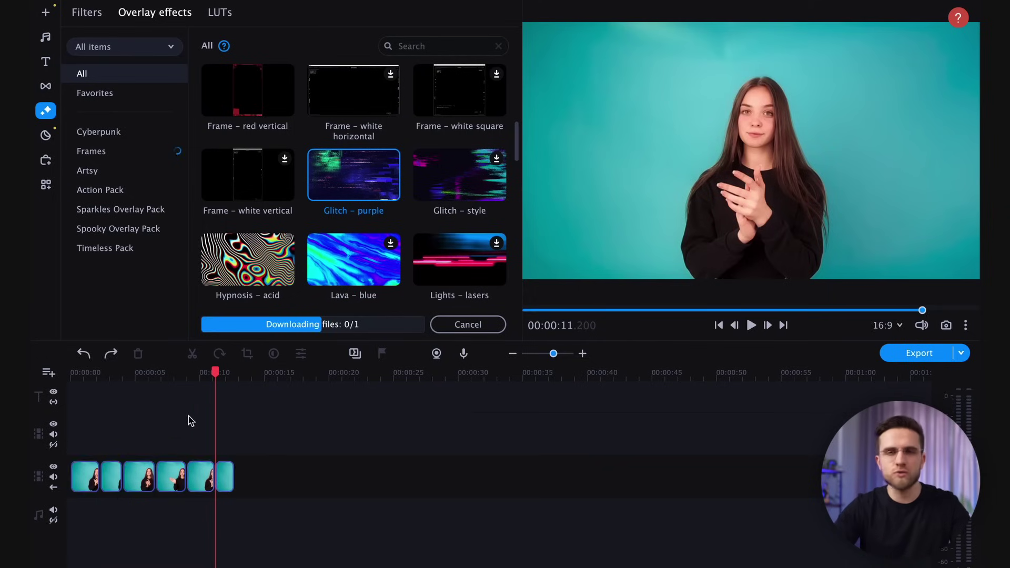
Step: Apply Glitch – purple and Hypnosis – acid to two of the actress clips
{"action": "left_click_drag", "start_coordinate": [339, 225], "coordinate": [190, 469]}
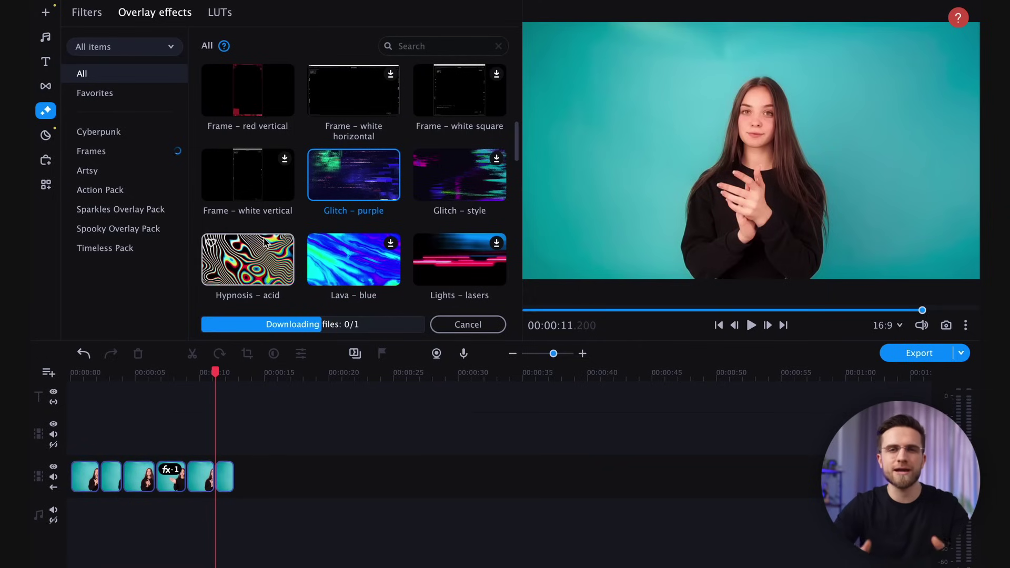
{"action": "left_click_drag", "start_coordinate": [243, 269], "coordinate": [158, 471]}
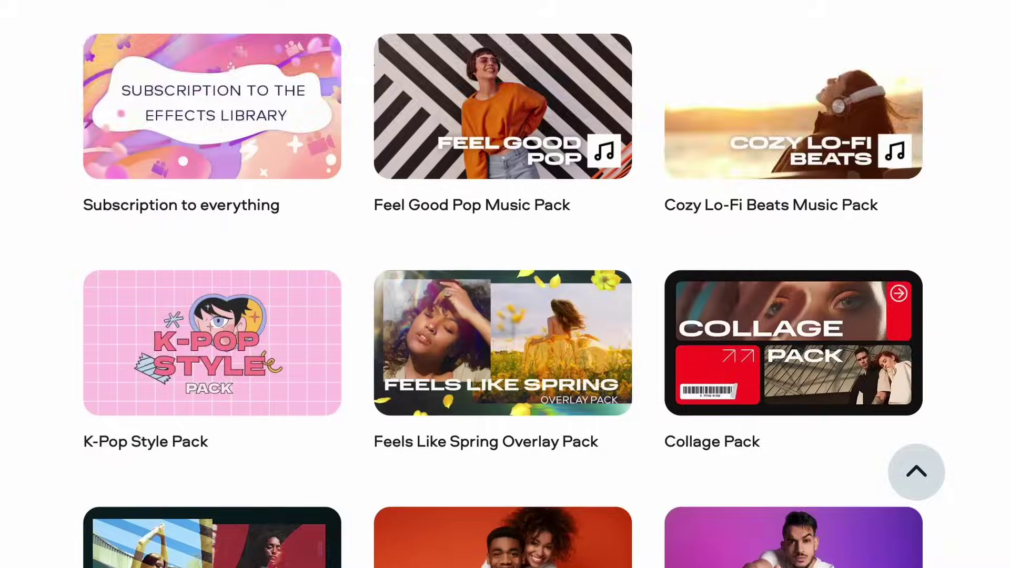
{"action": "scroll", "coordinate": [503, 284], "scroll_direction": "down", "scroll_amount": 5}
{"action": "scroll", "coordinate": [502, 284], "scroll_direction": "down", "scroll_amount": 1}
{"action": "scroll", "coordinate": [502, 284], "scroll_direction": "down", "scroll_amount": 4}
{"action": "scroll", "coordinate": [503, 284], "scroll_direction": "down", "scroll_amount": 1}
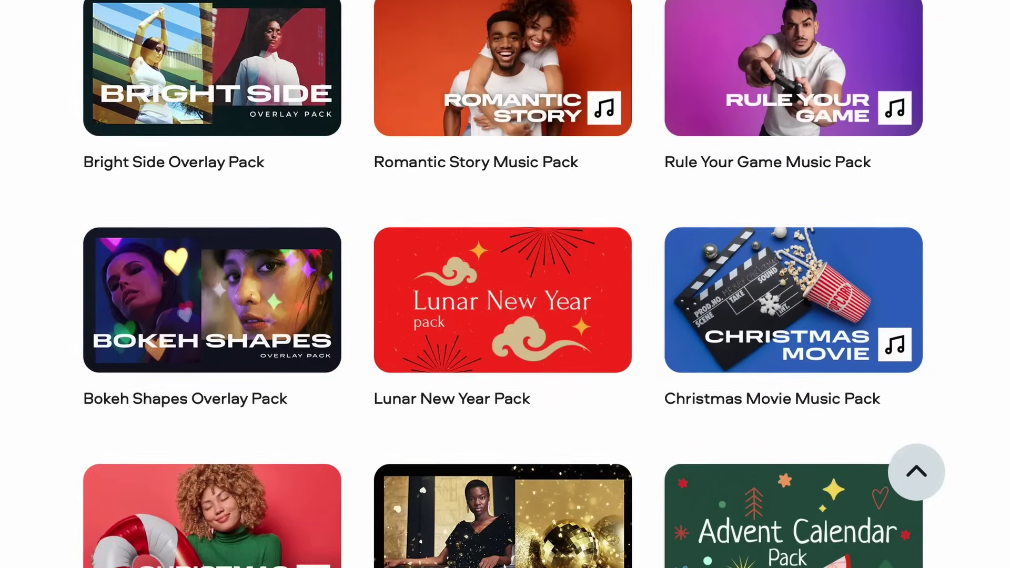
{"action": "scroll", "coordinate": [503, 284], "scroll_direction": "down", "scroll_amount": 1}
{"action": "scroll", "coordinate": [503, 284], "scroll_direction": "down", "scroll_amount": 4}
{"action": "scroll", "coordinate": [502, 284], "scroll_direction": "down", "scroll_amount": 2}
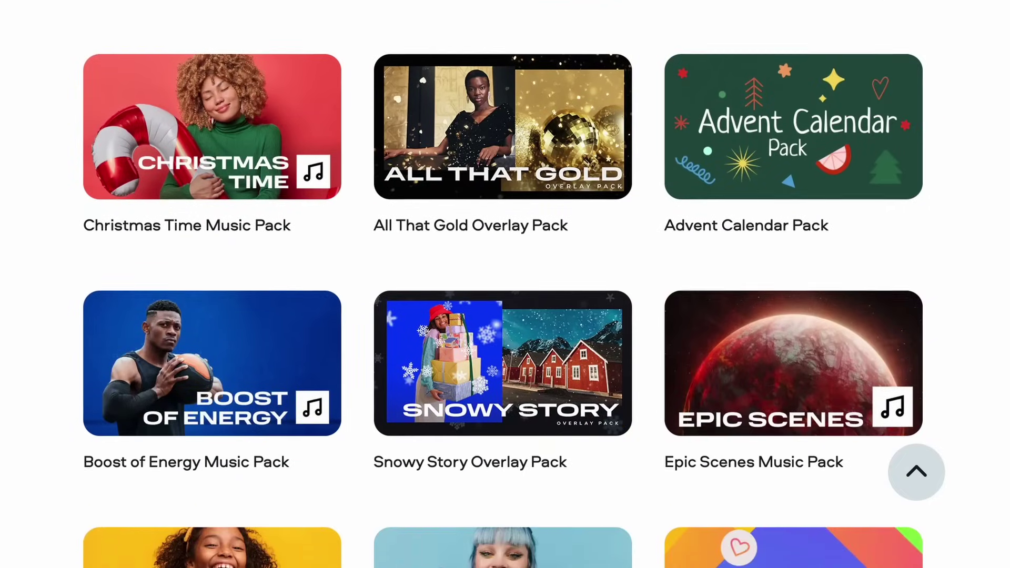
{"action": "scroll", "coordinate": [502, 283], "scroll_direction": "down", "scroll_amount": 2}
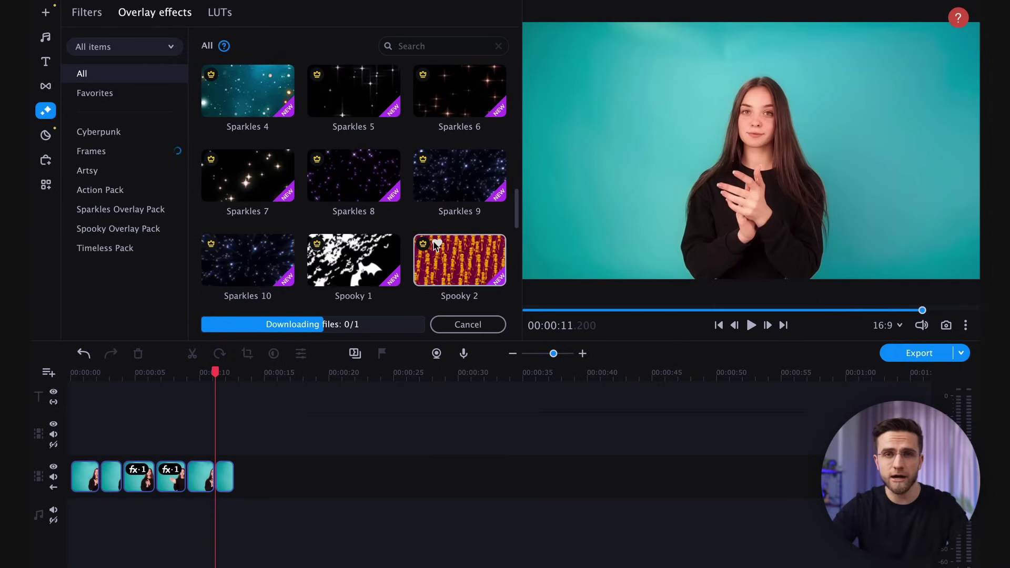
Step: Apply Waves – metallic, Action 6 fire (via free trial) and Frame – red horizontal to the remaining actress clips
{"action": "scroll", "coordinate": [434, 245], "scroll_direction": "down", "scroll_amount": 2}
{"action": "scroll", "coordinate": [435, 244], "scroll_direction": "down", "scroll_amount": 3}
{"action": "scroll", "coordinate": [434, 245], "scroll_direction": "down", "scroll_amount": 3}
{"action": "scroll", "coordinate": [434, 245], "scroll_direction": "down", "scroll_amount": 1}
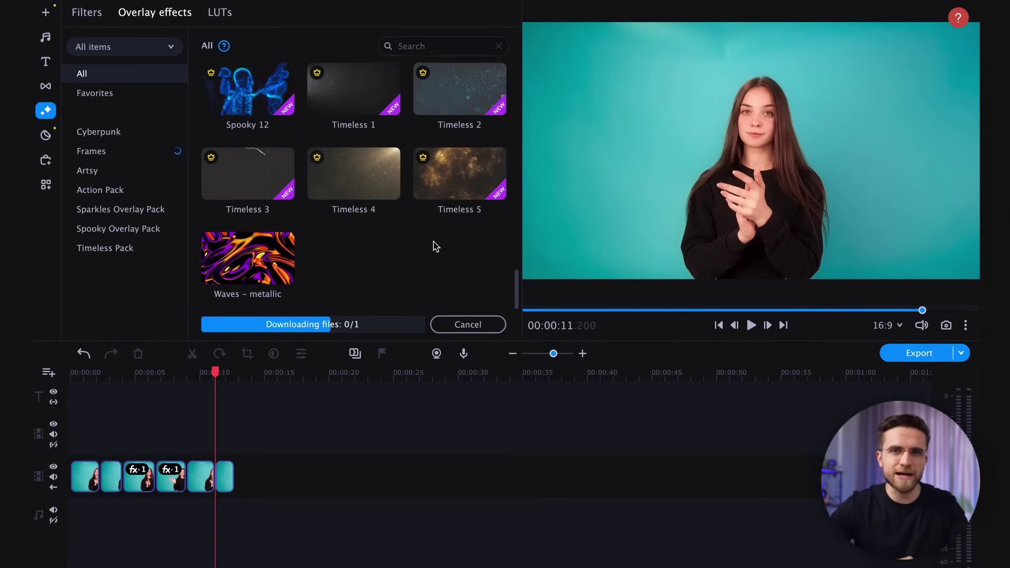
{"action": "left_click_drag", "start_coordinate": [247, 258], "coordinate": [200, 486]}
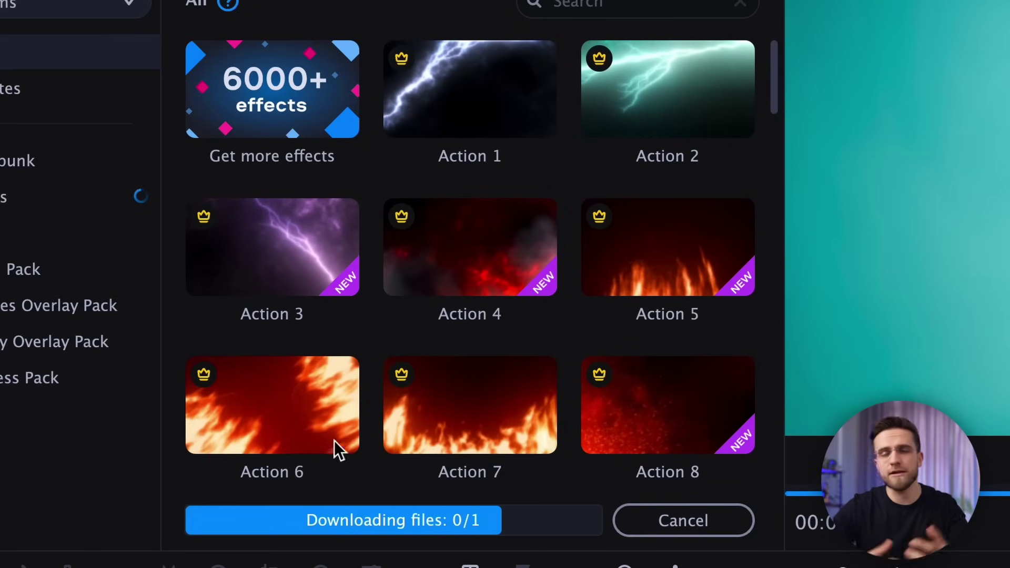
{"action": "left_click", "coordinate": [270, 278]}
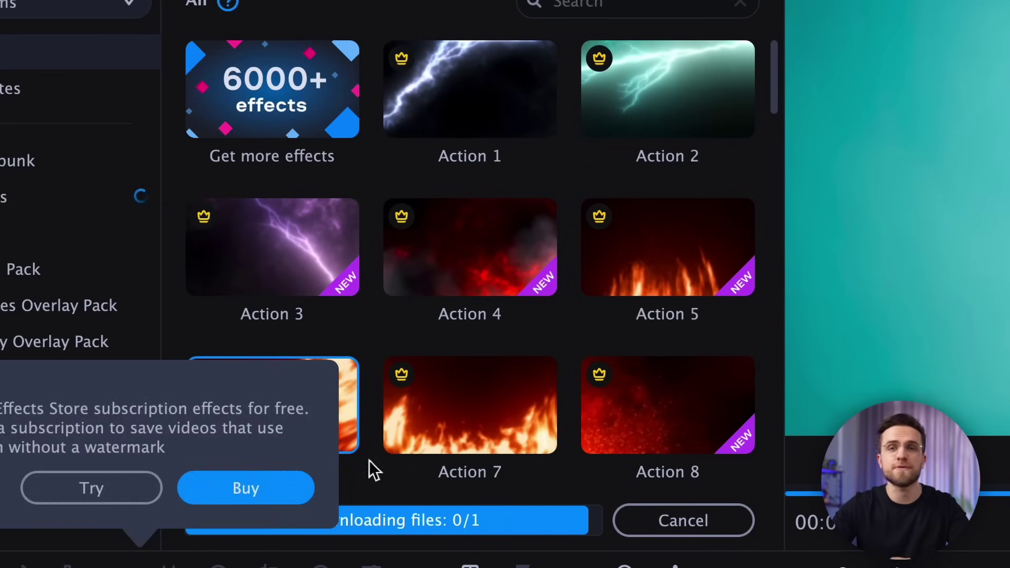
{"action": "left_click", "coordinate": [149, 489]}
{"action": "scroll", "coordinate": [406, 316], "scroll_direction": "down", "scroll_amount": 5}
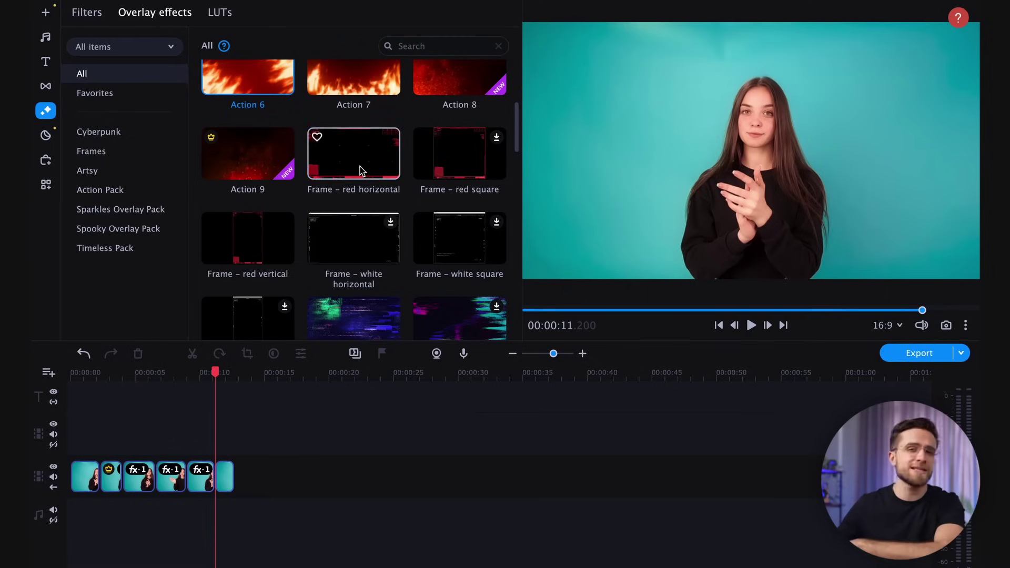
{"action": "left_click_drag", "start_coordinate": [359, 166], "coordinate": [92, 472]}
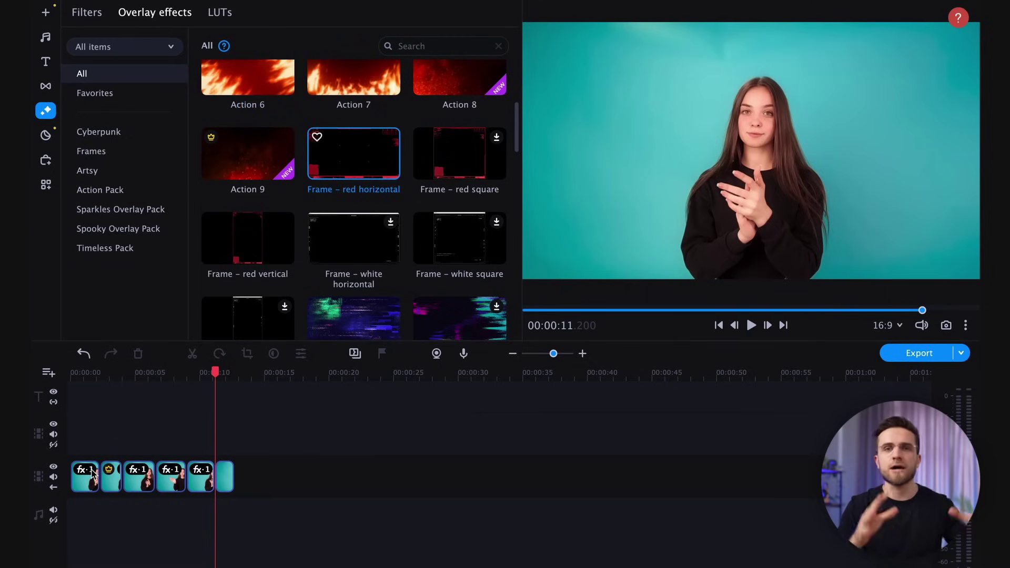
Step: Play the timeline from the start to watch the red horizontal frame overlay
{"action": "key", "text": "space"}
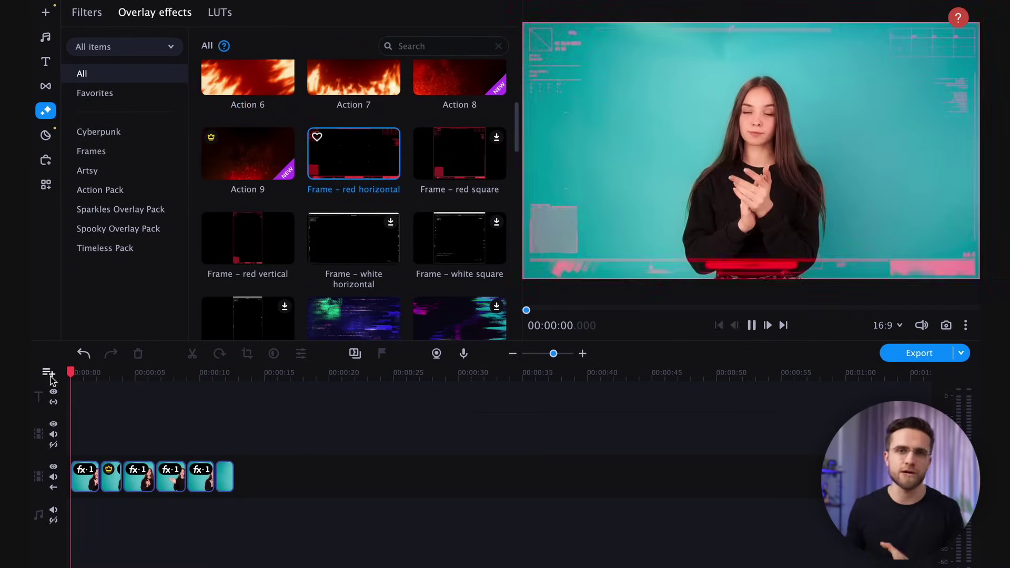